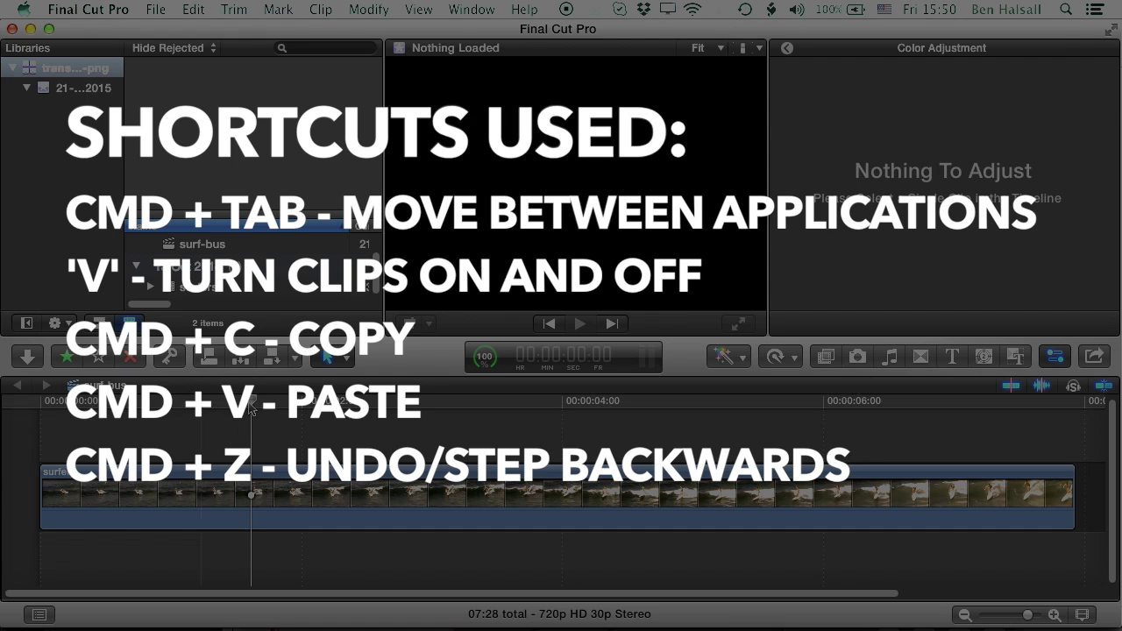
Step: Load the surf-bus project in the viewer with the playhead at about 2:05
left_click(206, 402)
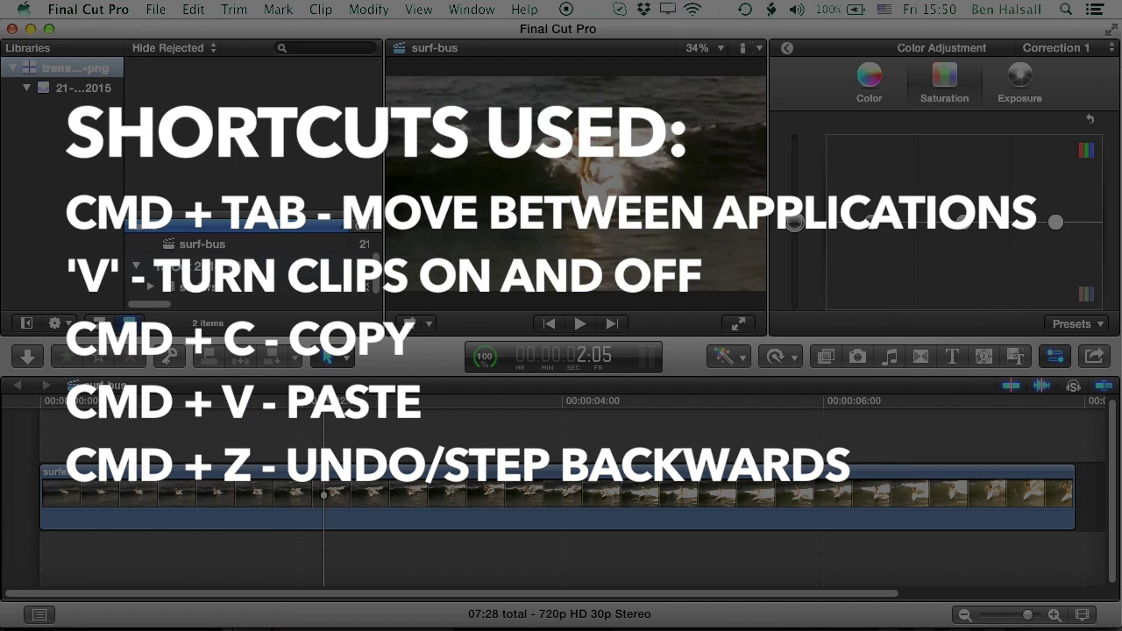
left_click(324, 417)
key("super+Tab")
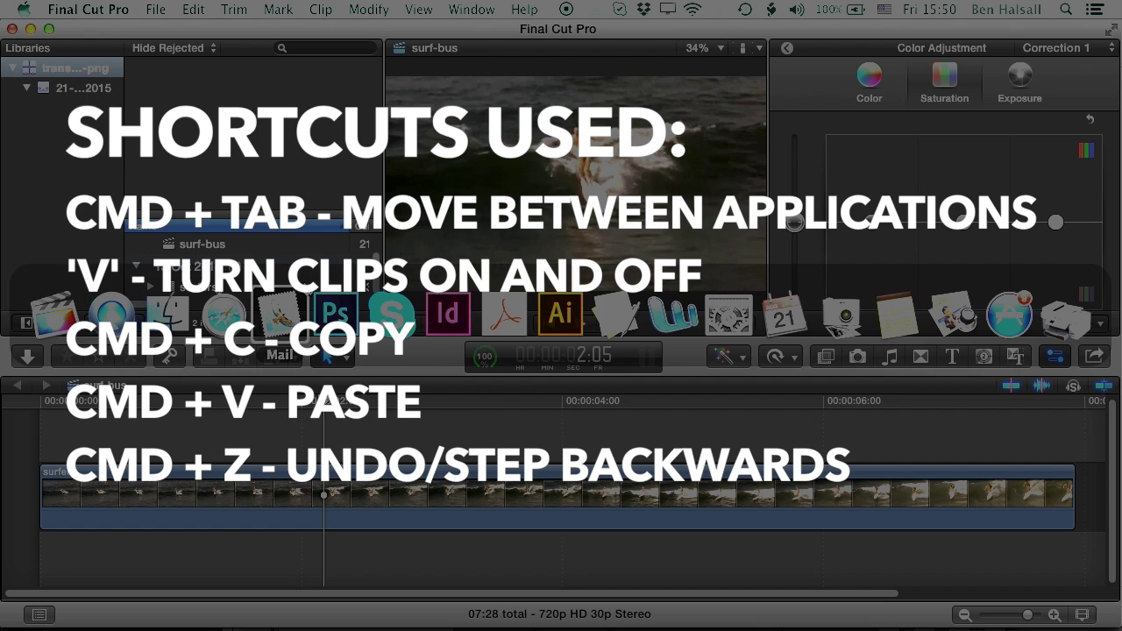
Step: Bring Photoshop forward to show surf-bus.psd with its bus-in-a-circle graphic and layers
left_click(334, 312)
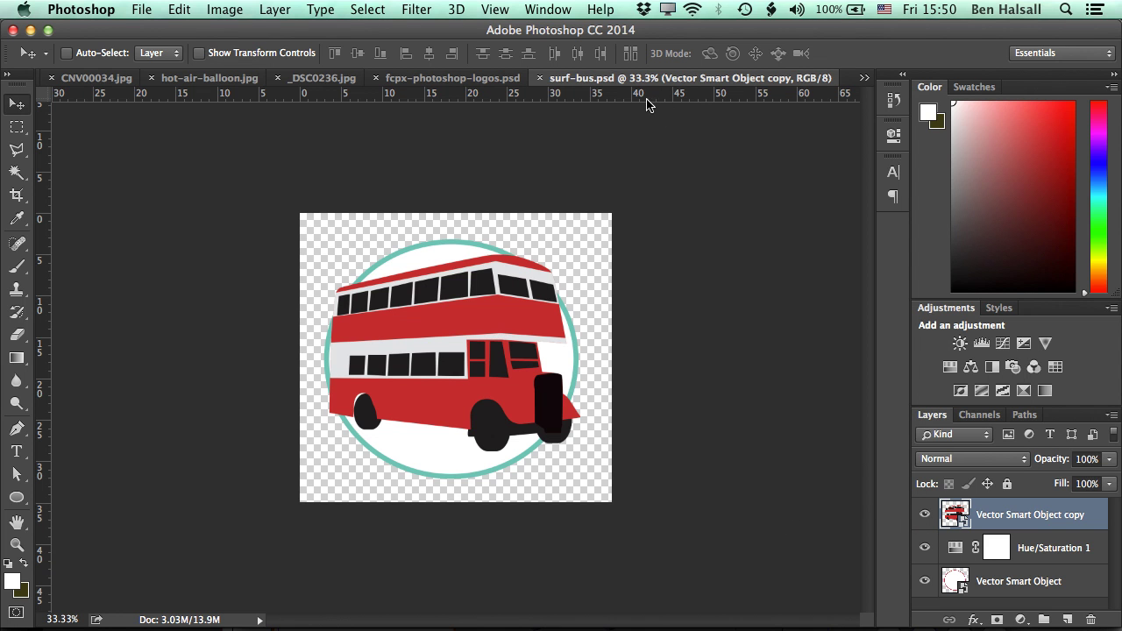
Step: Drop surf-bus.psd from Finder above the surfers clip at the timeline start, then minimise the folder
key("super+Tab")
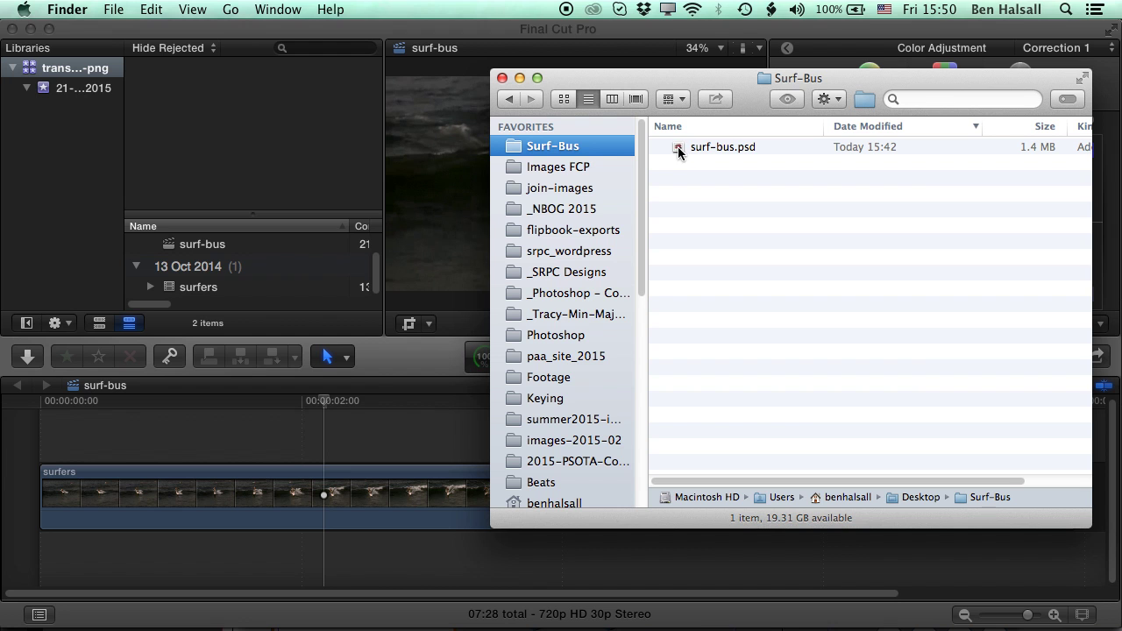
left_click_drag(679, 152, 36, 429)
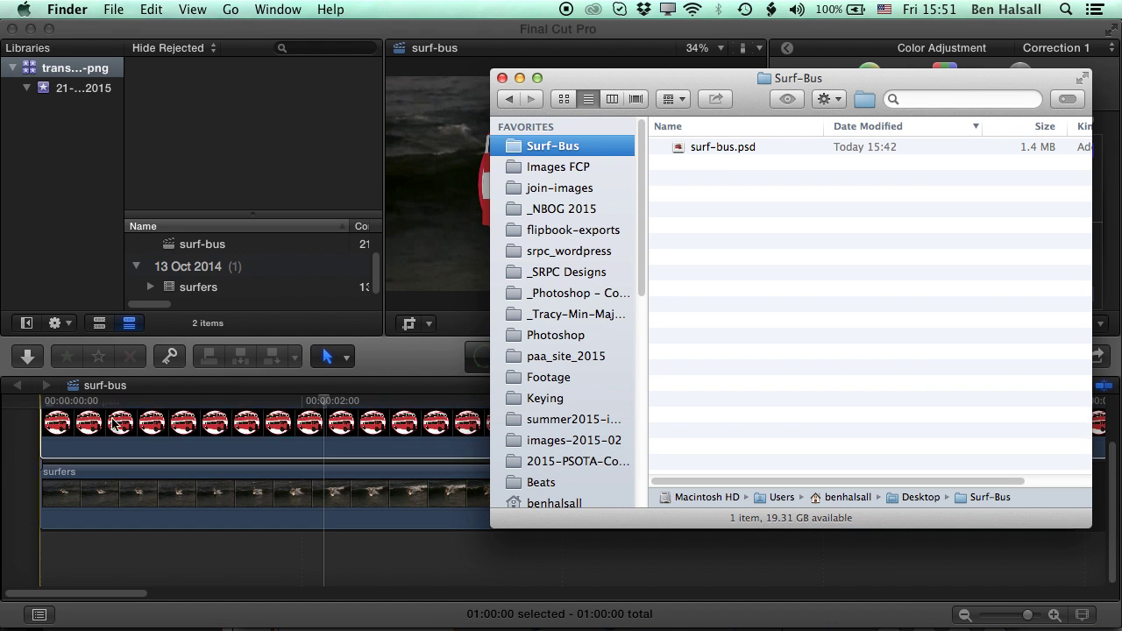
left_click_drag(608, 76, 693, 78)
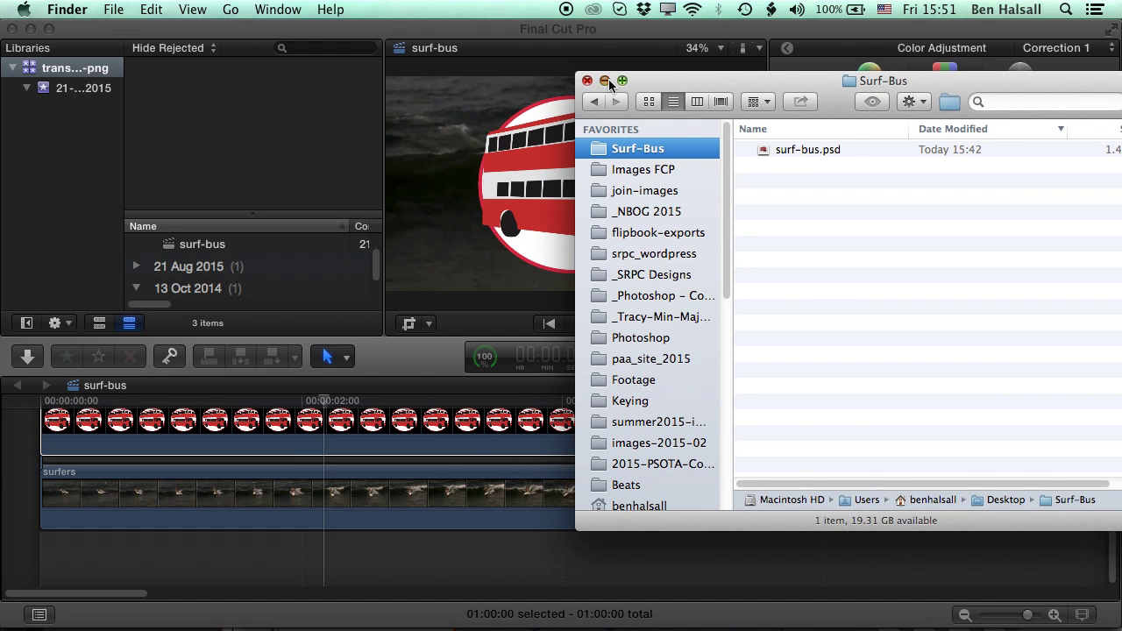
left_click(609, 80)
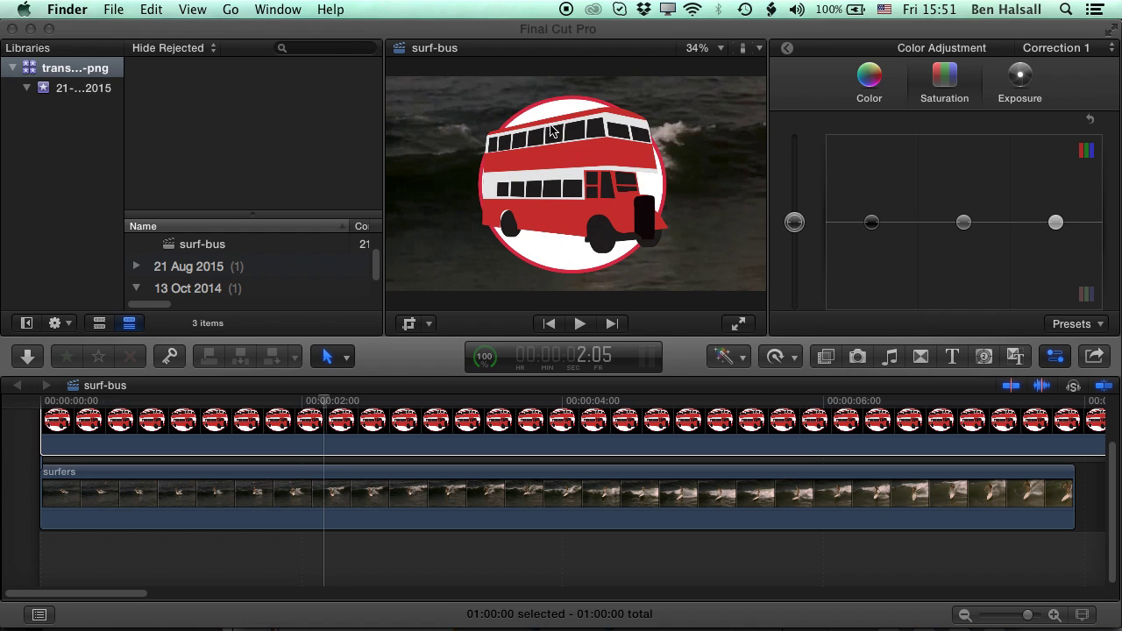
left_click(716, 52)
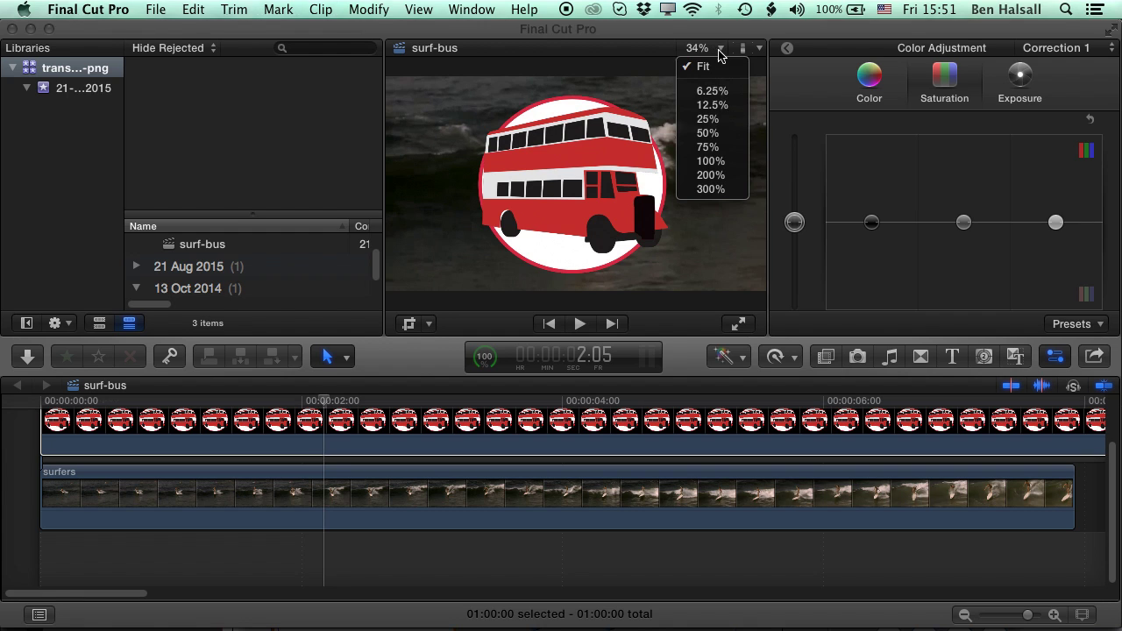
left_click(712, 162)
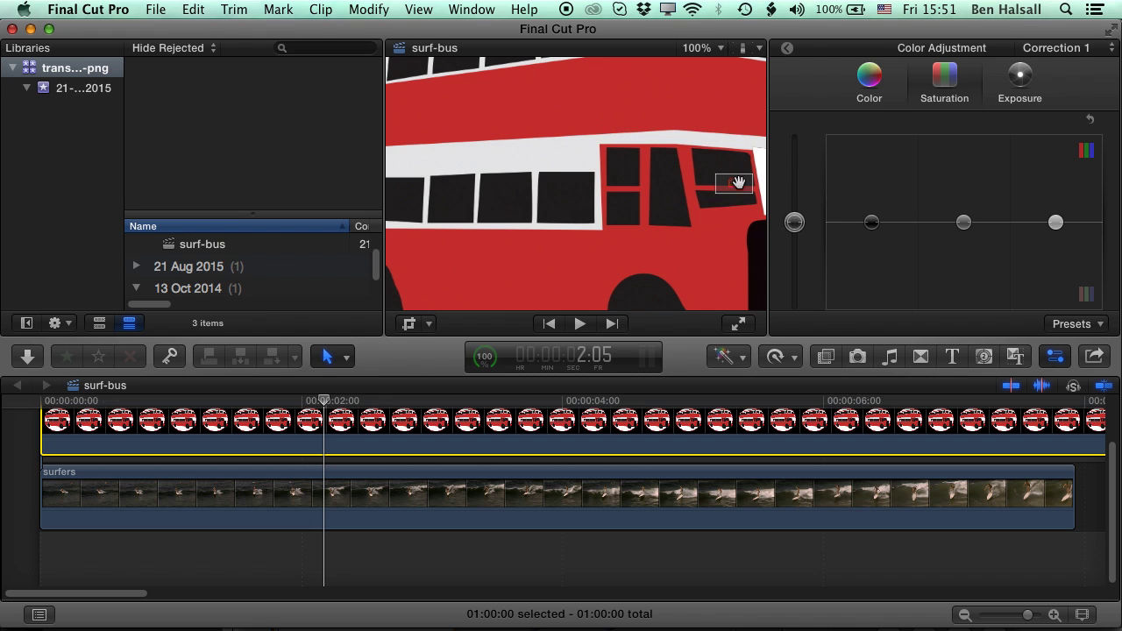
mouse_move(736, 185)
left_mouse_down()
mouse_move(747, 180)
mouse_move(728, 191)
mouse_move(726, 180)
mouse_move(736, 186)
left_mouse_up()
left_click(708, 47)
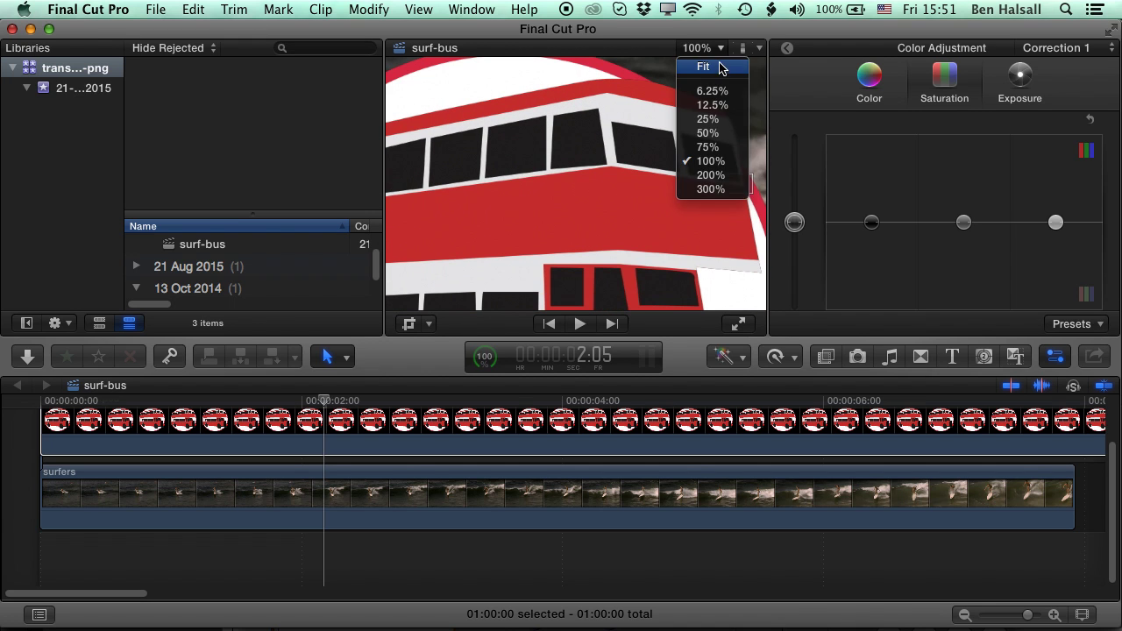
left_click(675, 77)
left_click(211, 432)
Step: Open the surf-bus.psd compound clip and toggle its Vector Smart Object layer off and on
left_click(212, 429)
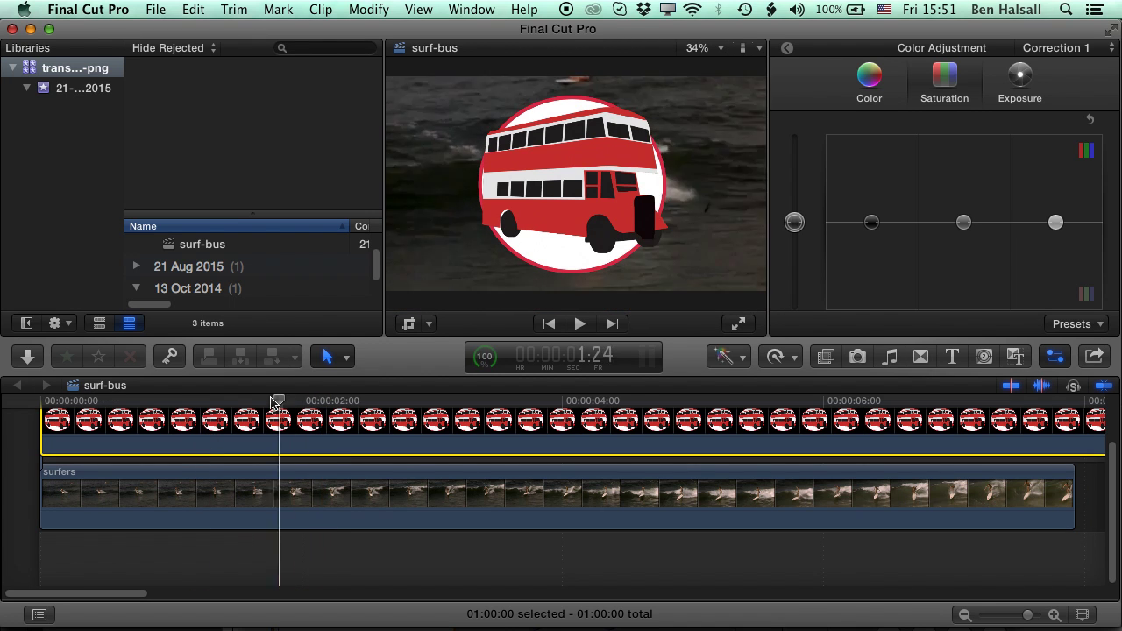
left_click_drag(267, 214, 268, 171)
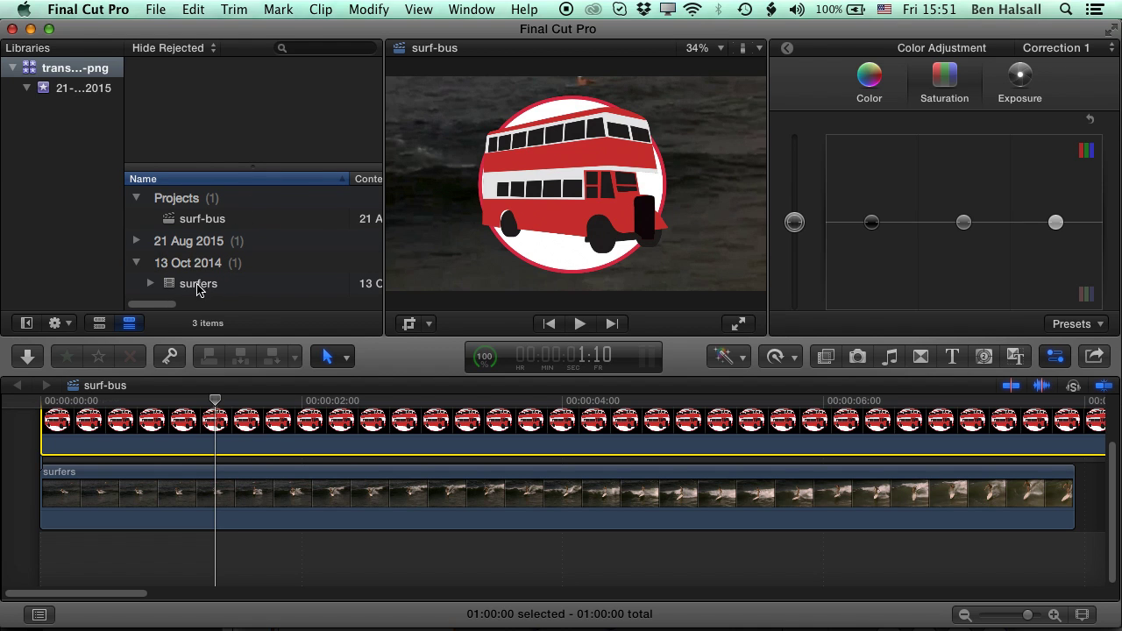
double_click(249, 432)
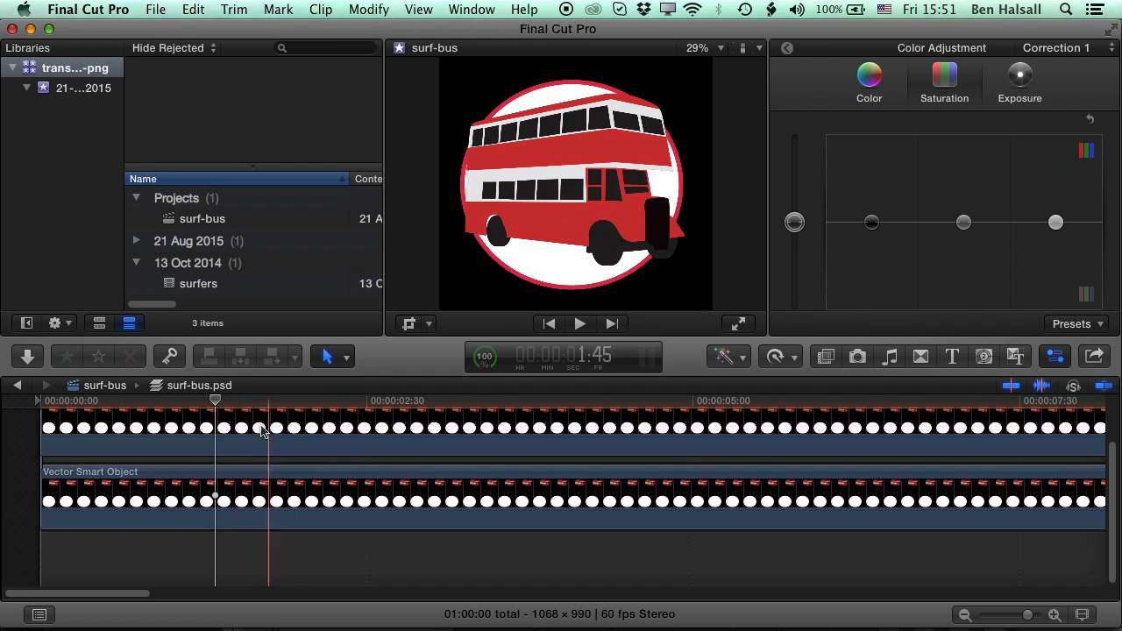
left_click(244, 430)
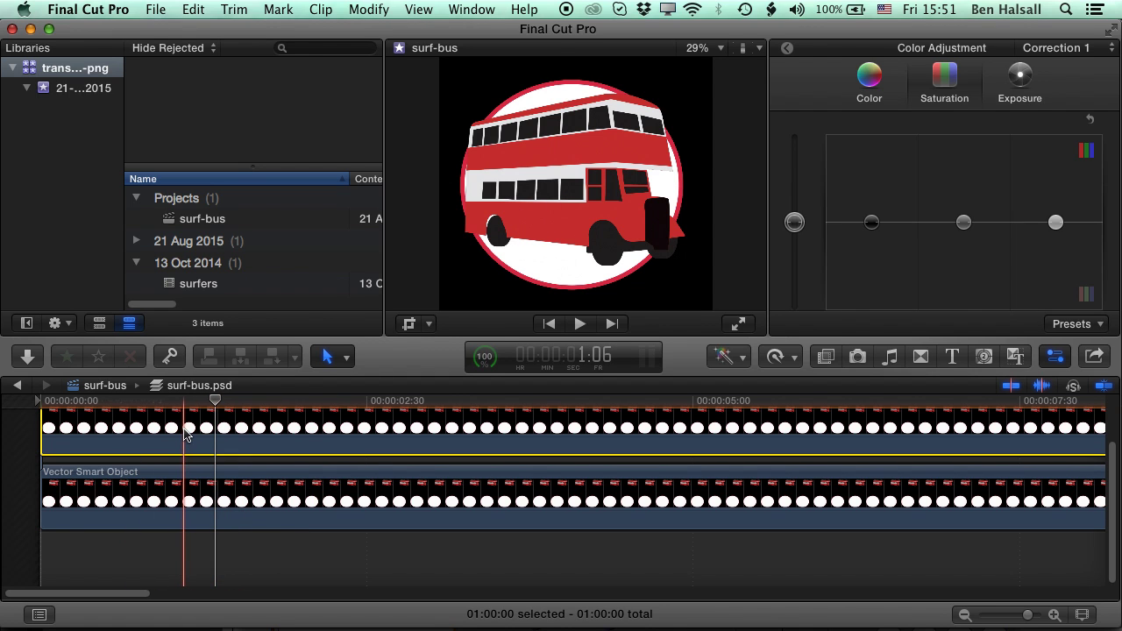
left_click(214, 479)
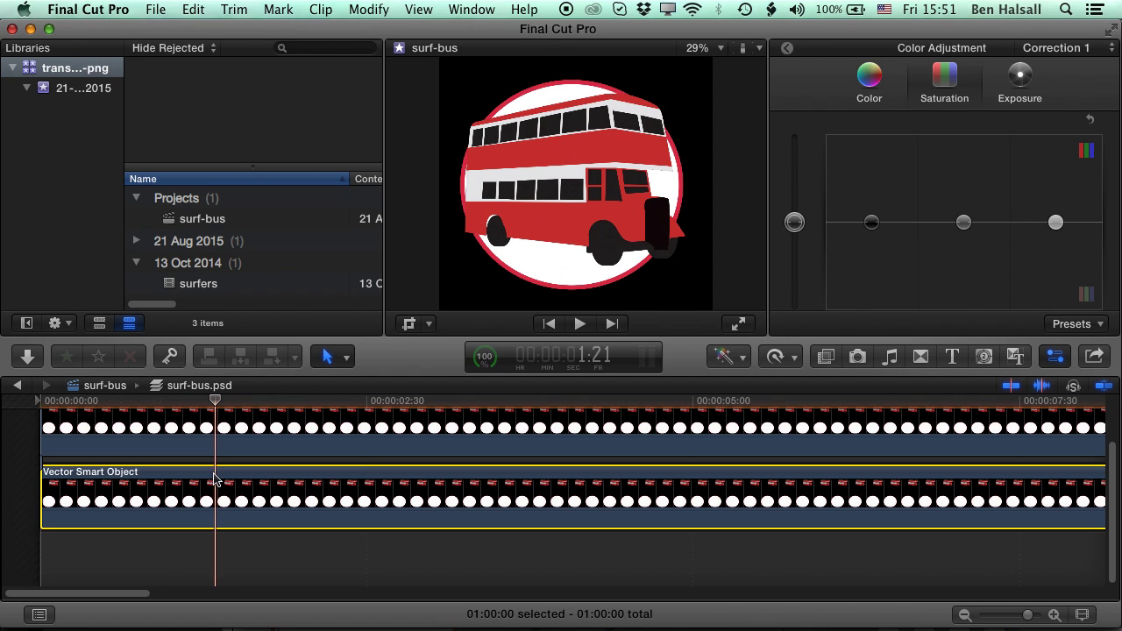
key("v")
key("v")
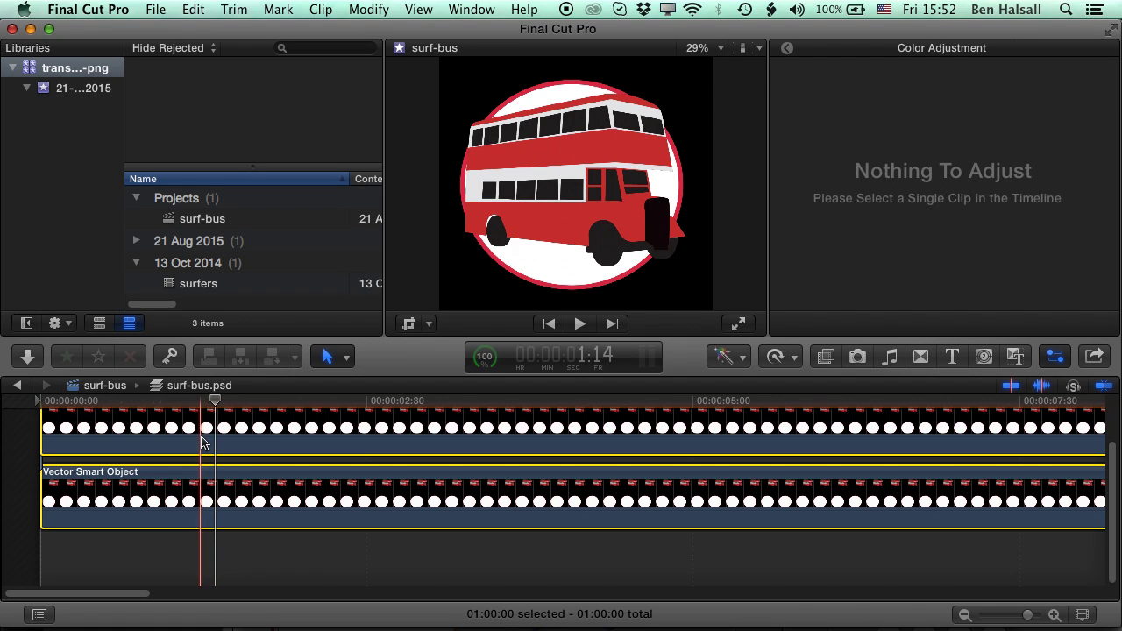
Step: Try pasting the bus as a connected clip, undo it, and re-enable the Vector Smart Object clip
left_click(18, 385)
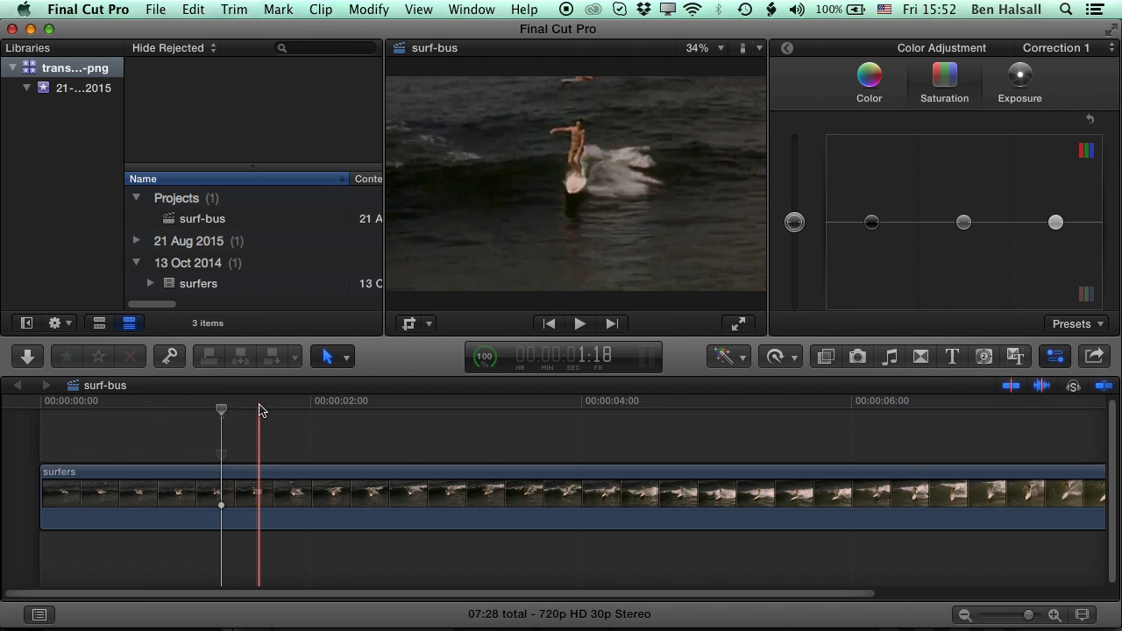
left_click(194, 8)
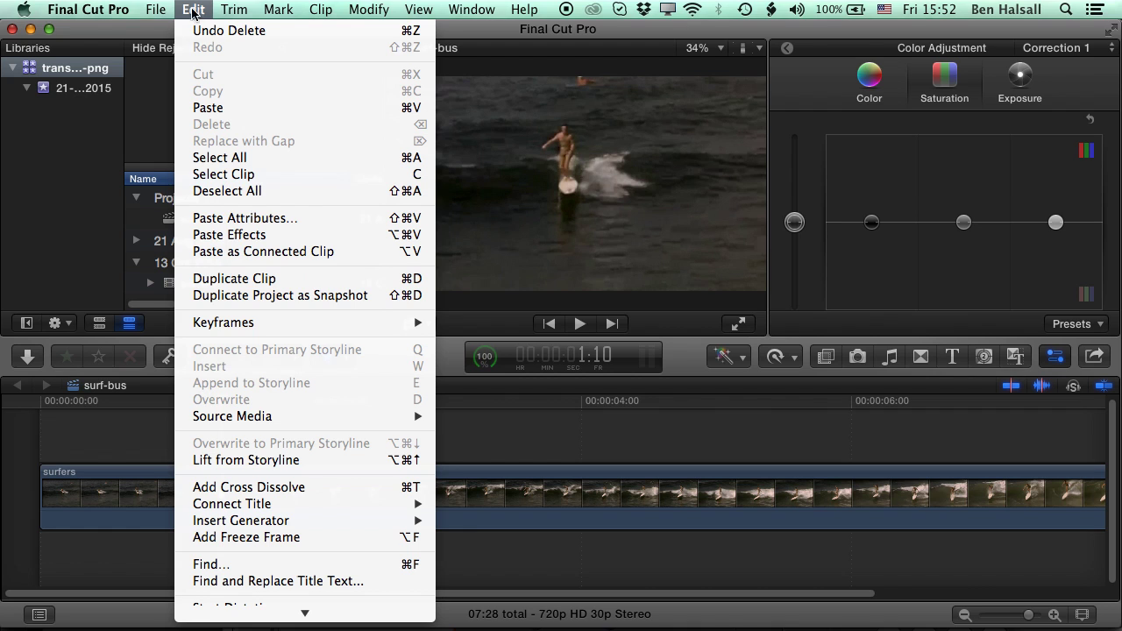
left_click(233, 251)
left_click_drag(1008, 593, 79, 593)
scroll(1115, 499, "up", 5)
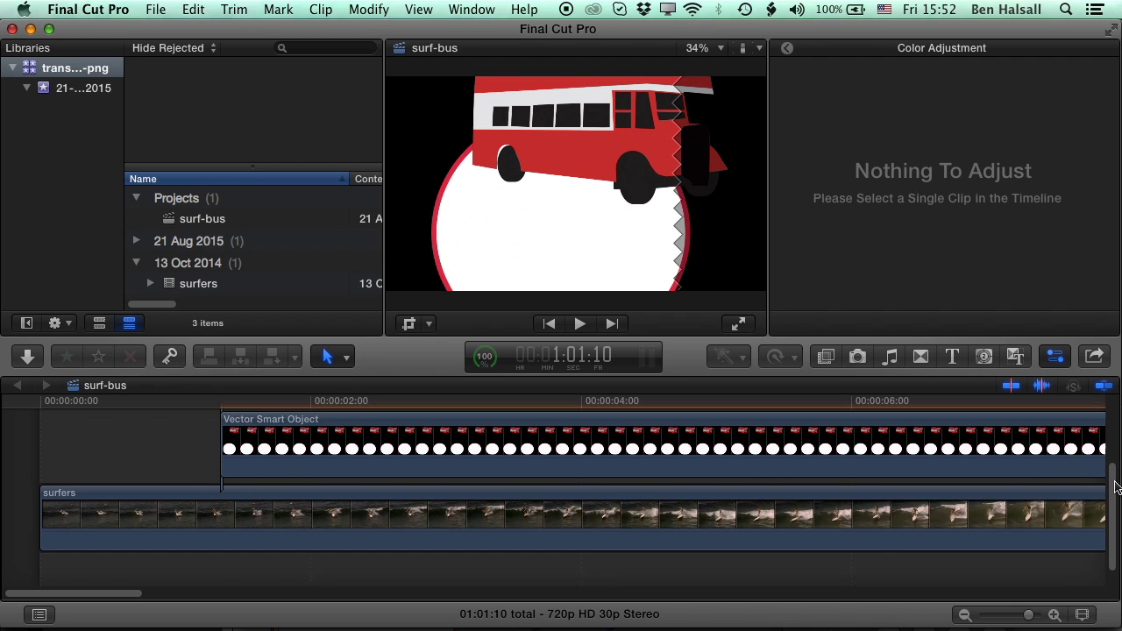
left_click_drag(421, 402, 357, 401)
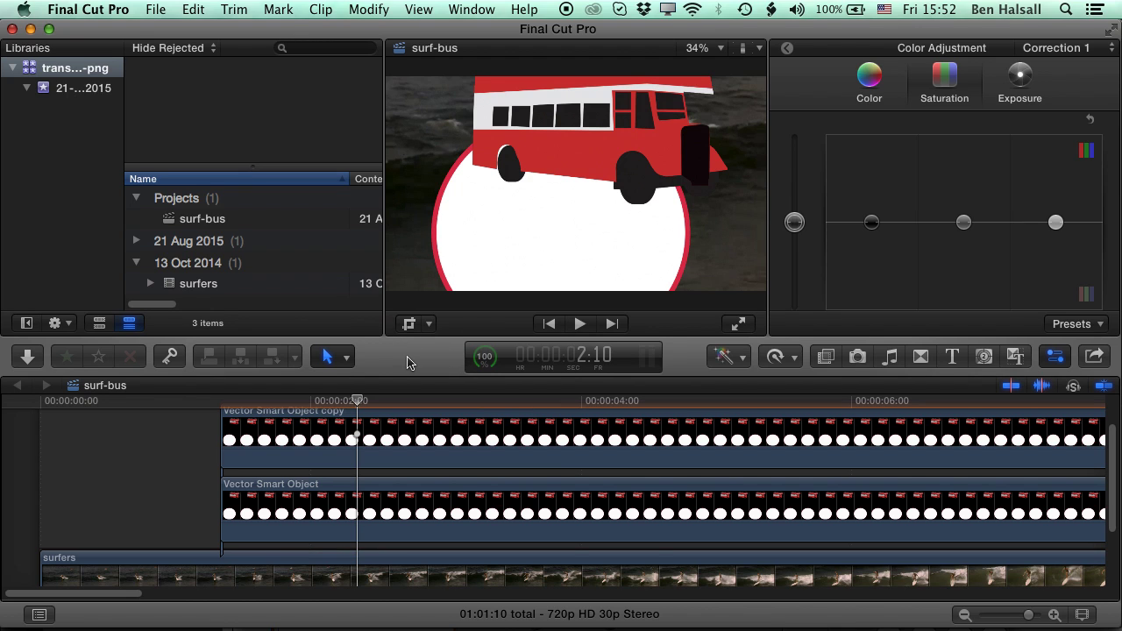
key("super+z")
key("super+z")
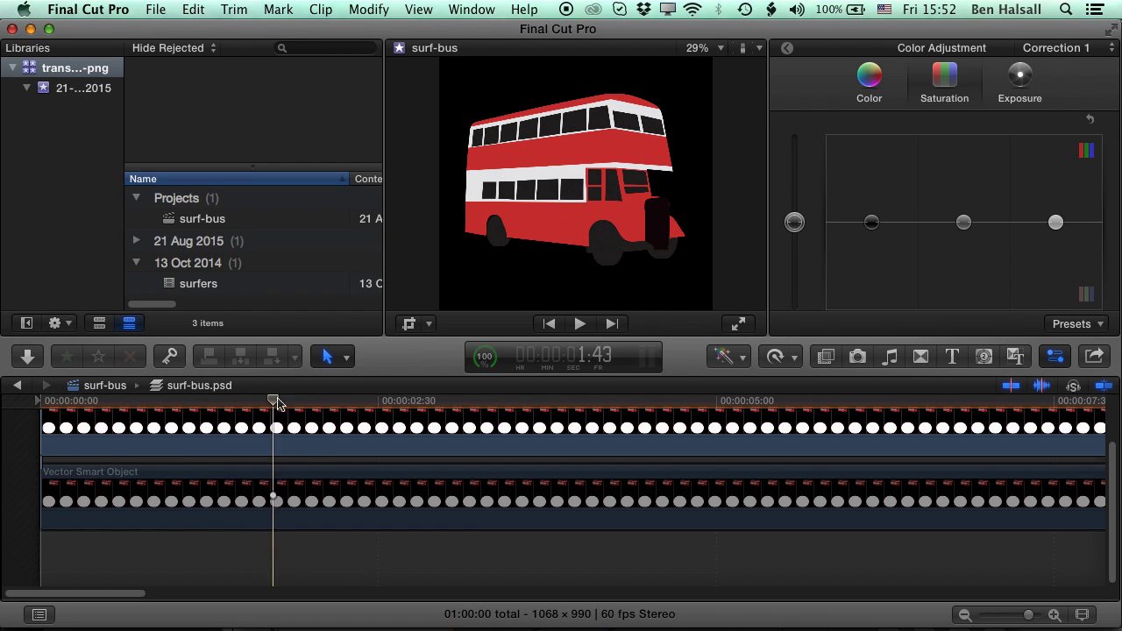
left_click(210, 502)
key("v")
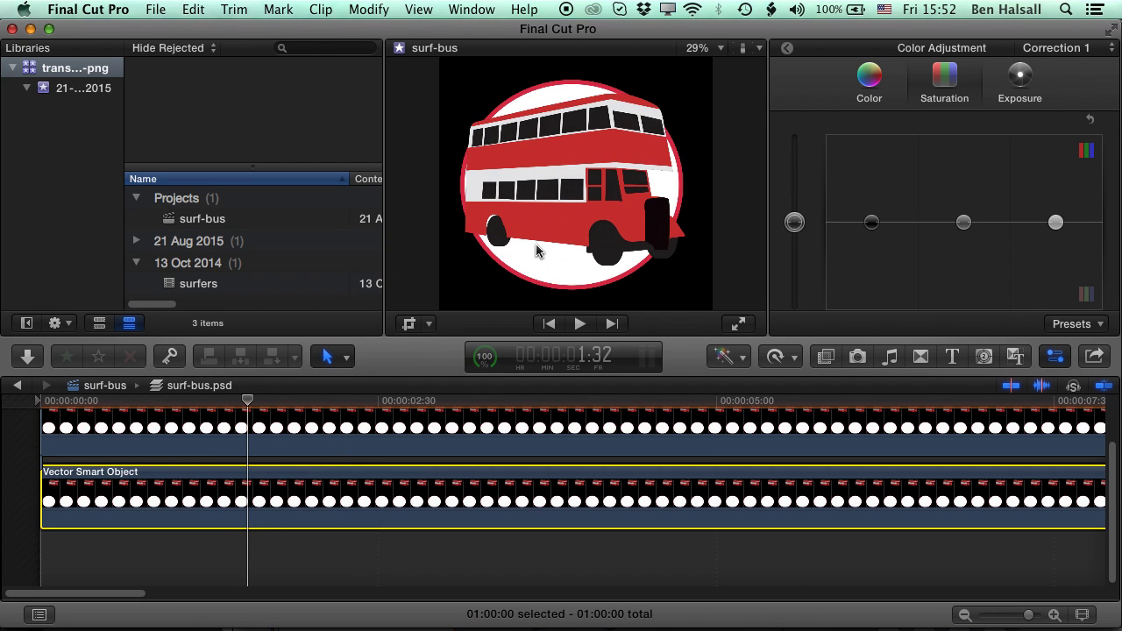
Step: In Photoshop, hide the Hue/Saturation 1 layer so the bus ring shows red
key("super+Tab")
key("super+Tab")
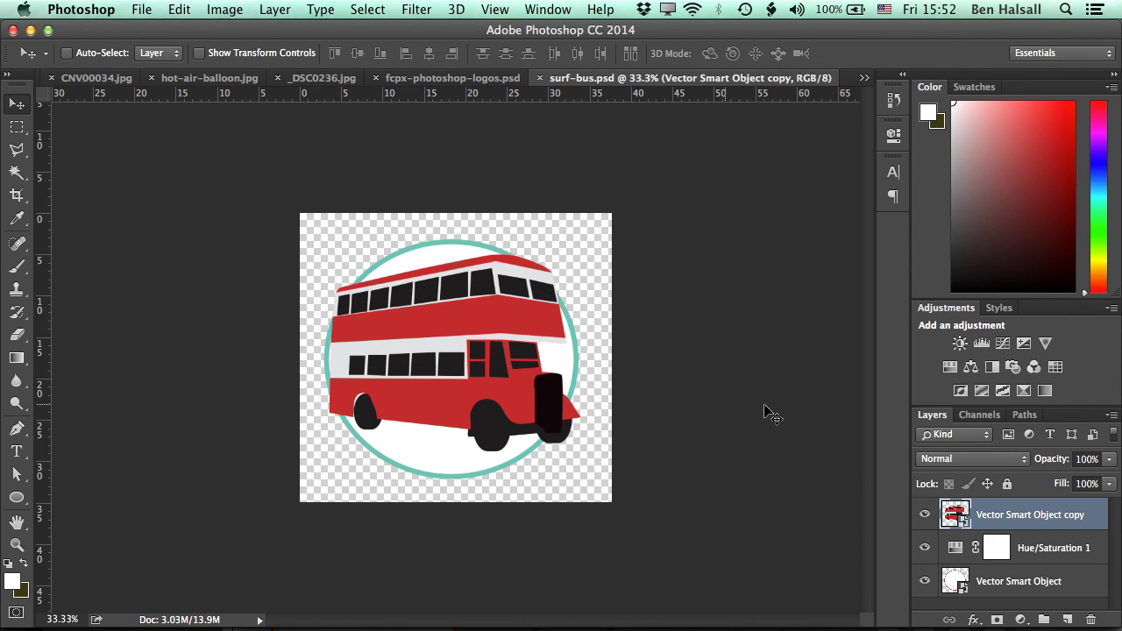
left_click(923, 548)
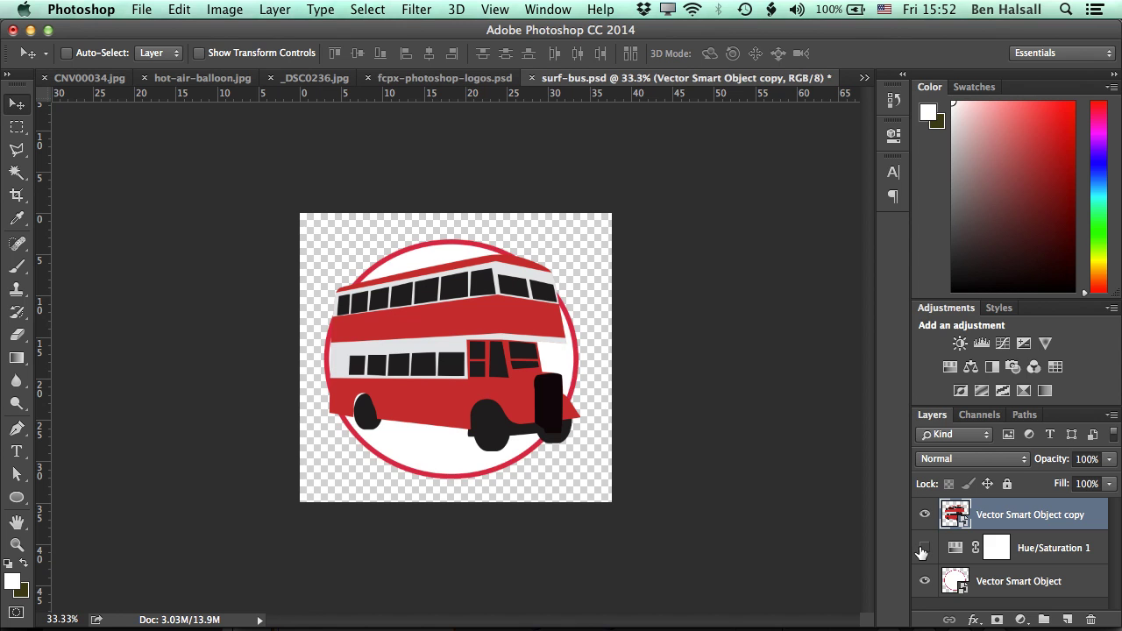
left_click(923, 548)
left_click(923, 548)
key("super+Tab")
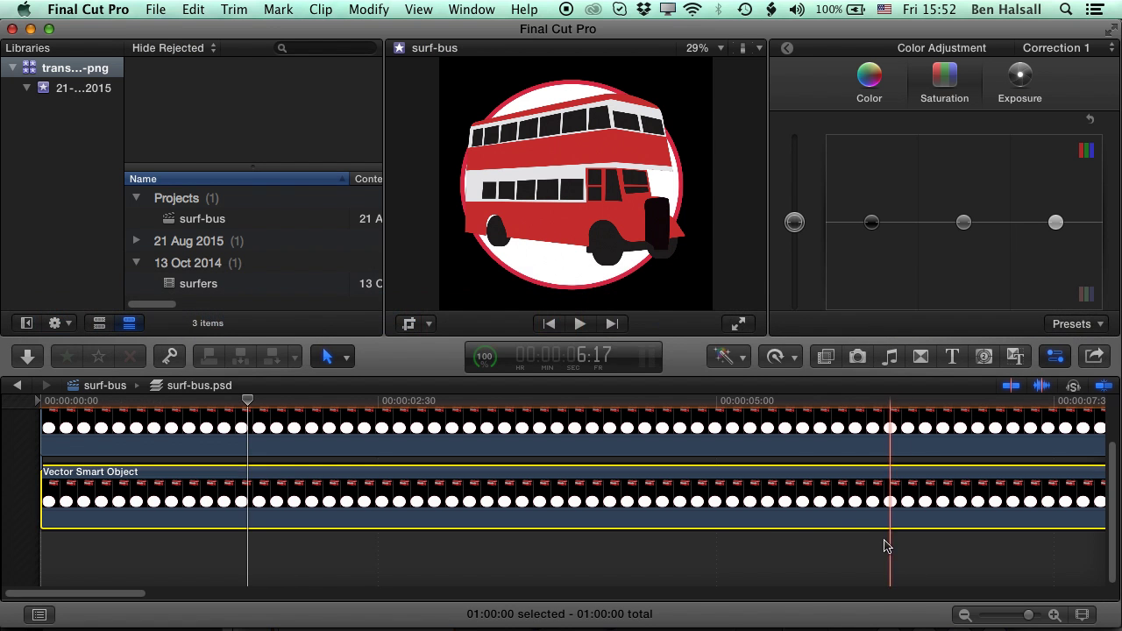
Step: Select the Vector Smart Object clip near 2:13 and open its Correction 1 colour board
left_click(338, 491)
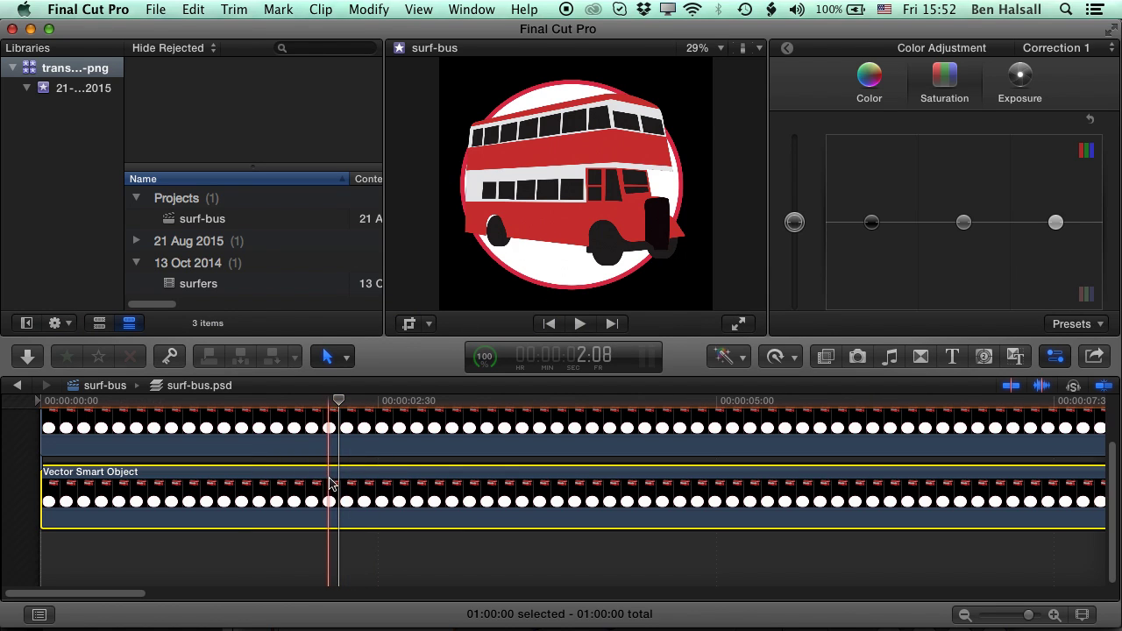
left_click(787, 49)
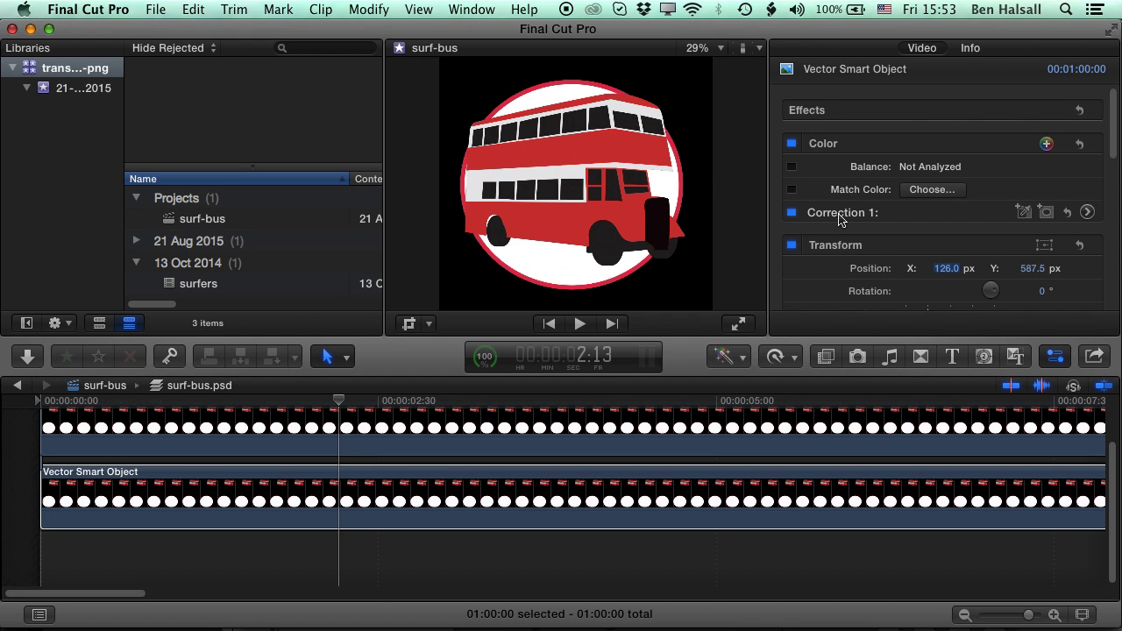
left_click(390, 495)
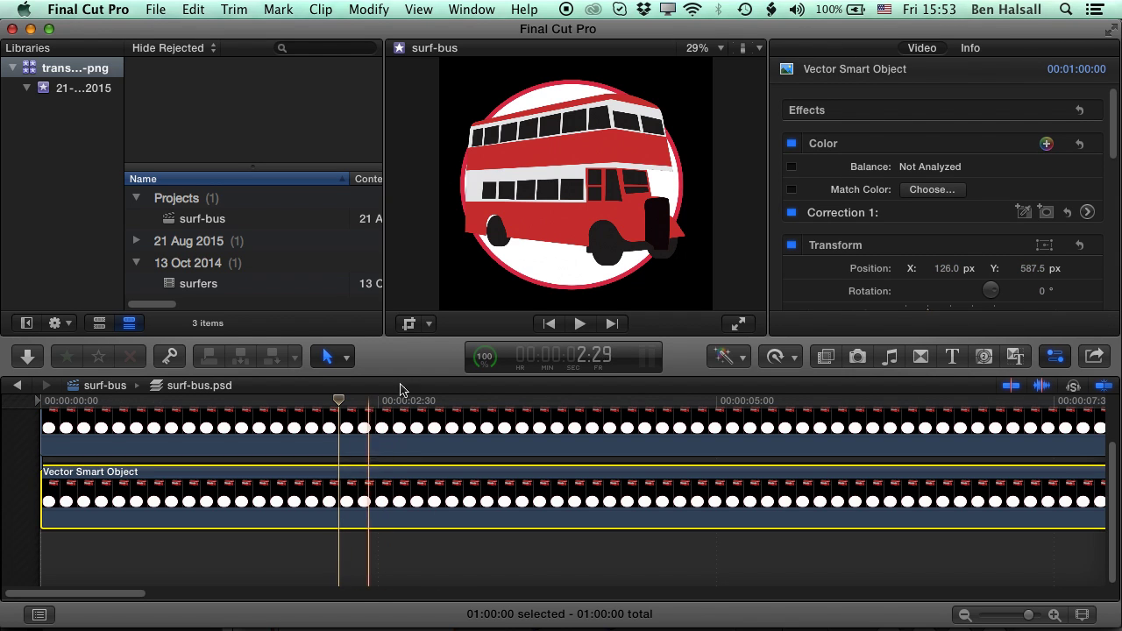
left_click(1087, 213)
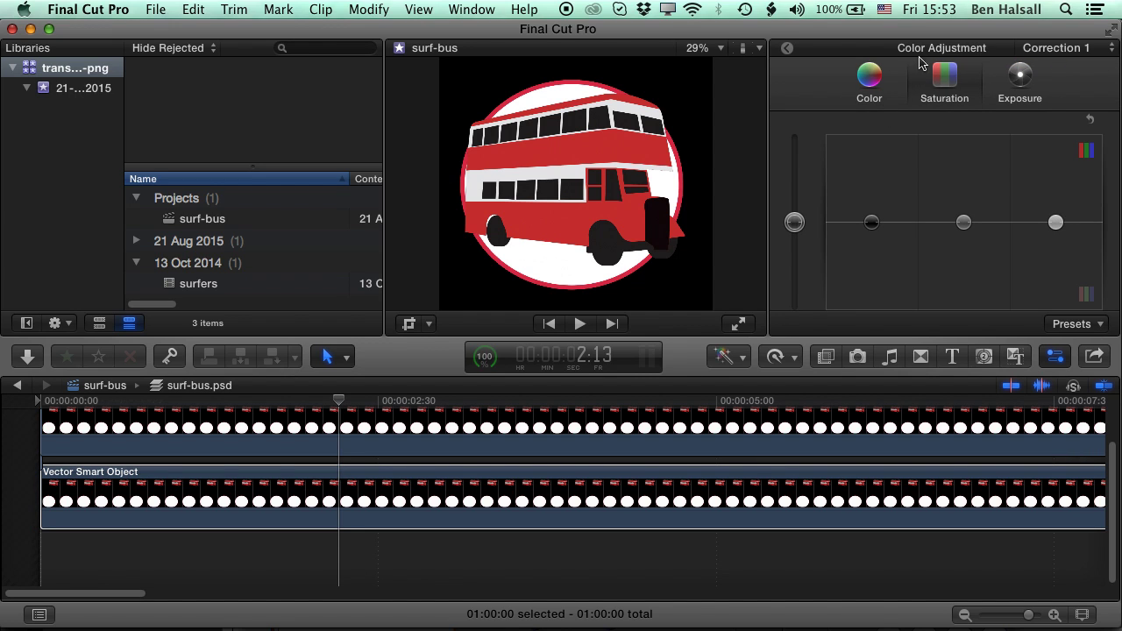
Step: Tint the highlights and global colour toward magenta for a pale pink circle, midtones neutral
left_click(870, 79)
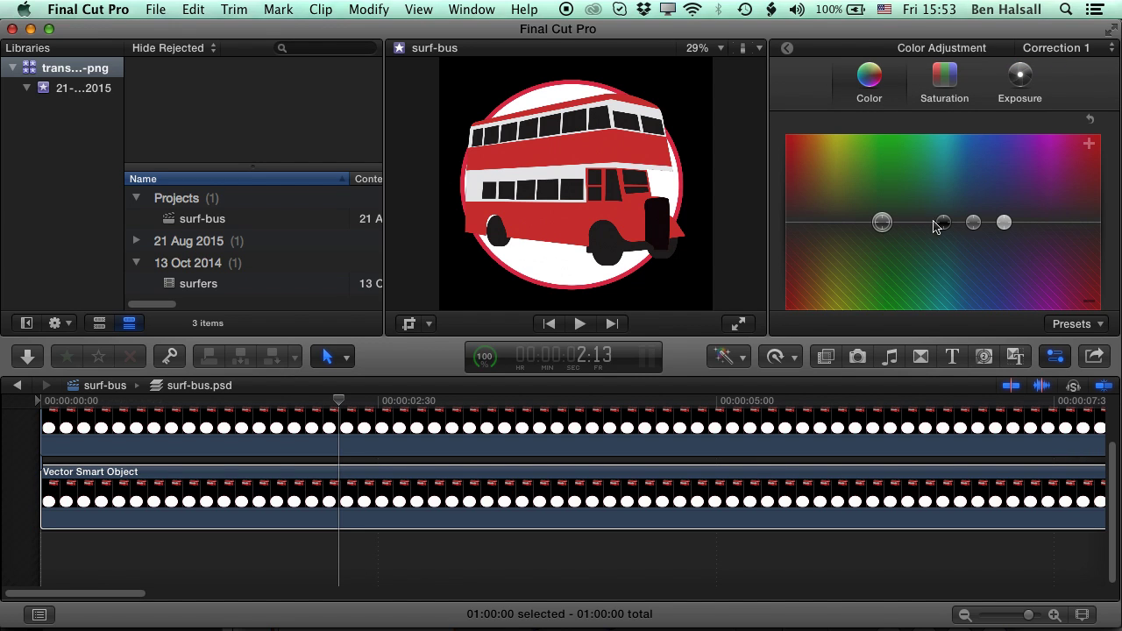
left_click_drag(975, 223, 896, 154)
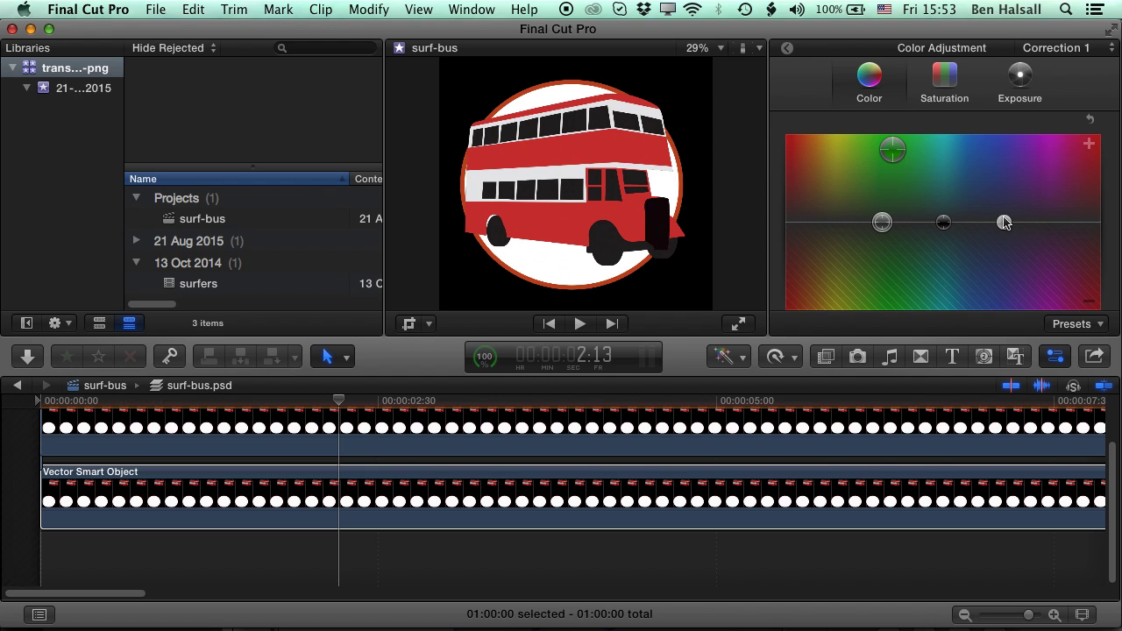
left_click_drag(1003, 221, 1078, 153)
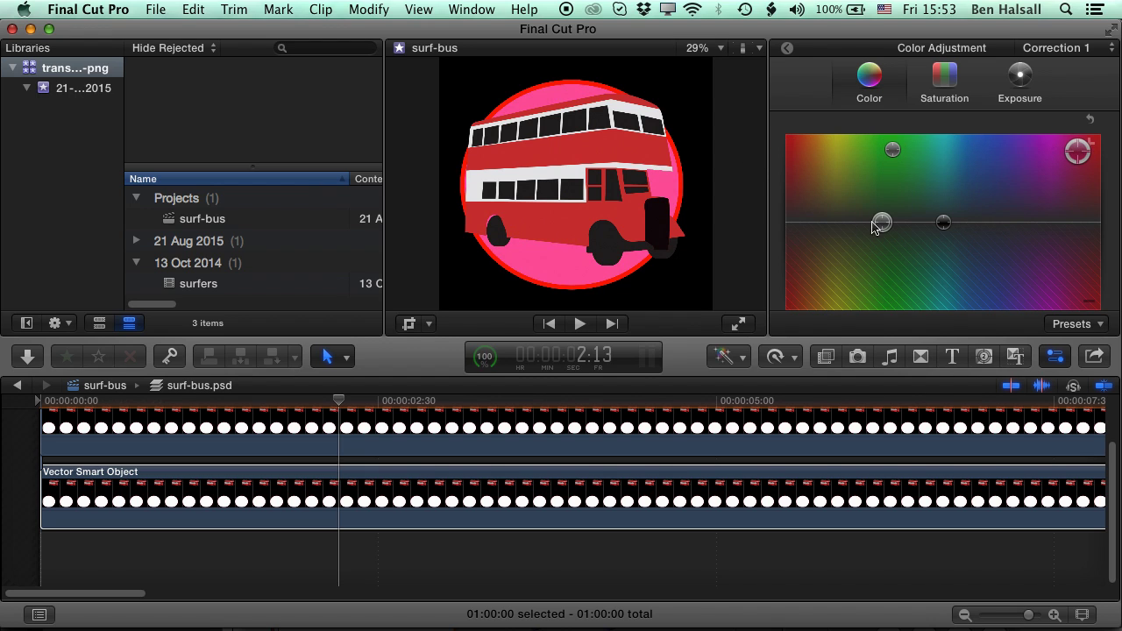
left_click_drag(875, 226, 811, 274)
left_click_drag(944, 220, 1041, 169)
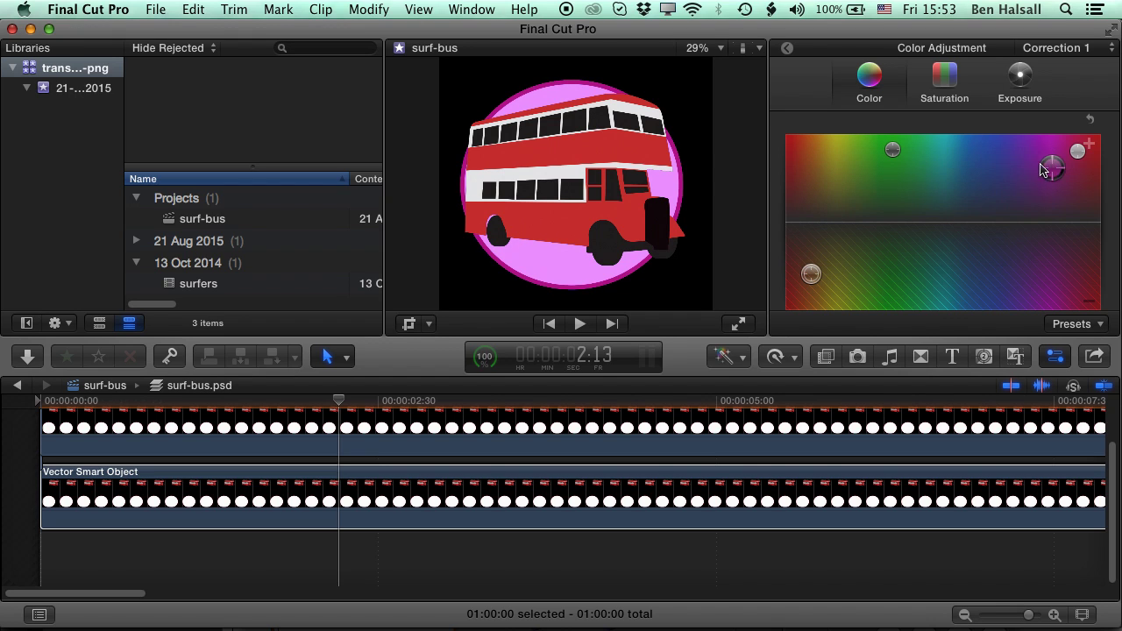
left_click_drag(893, 149, 904, 228)
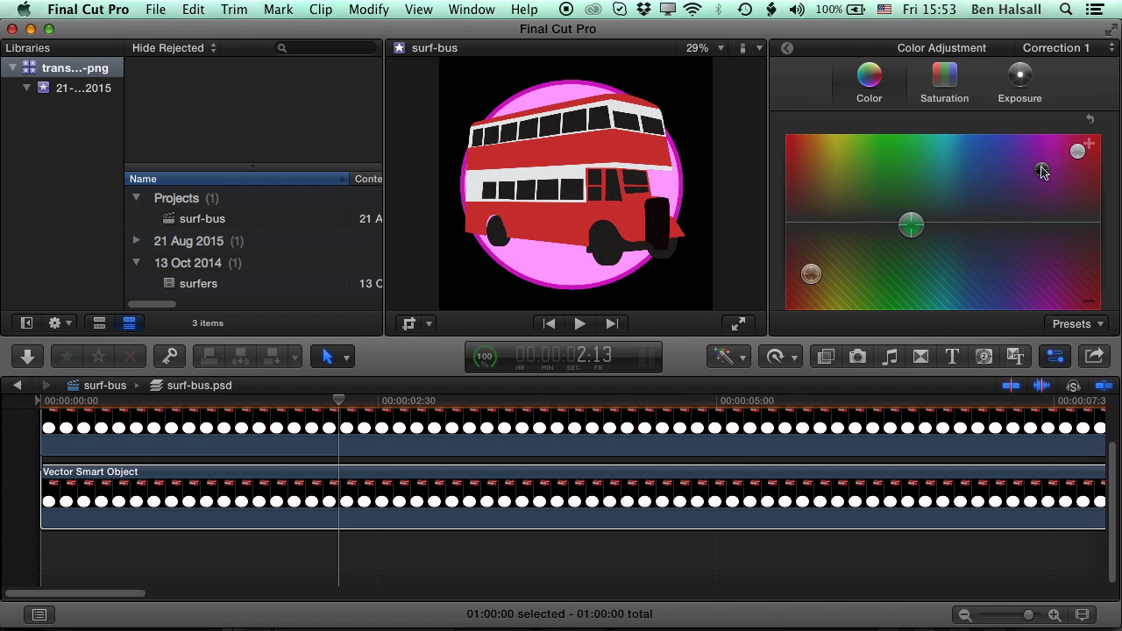
left_click_drag(1041, 169, 944, 275)
Step: Rebalance exposure: raise midtones, lower highlights slightly, adjust shadows, then select the other bus layer
left_click(1019, 79)
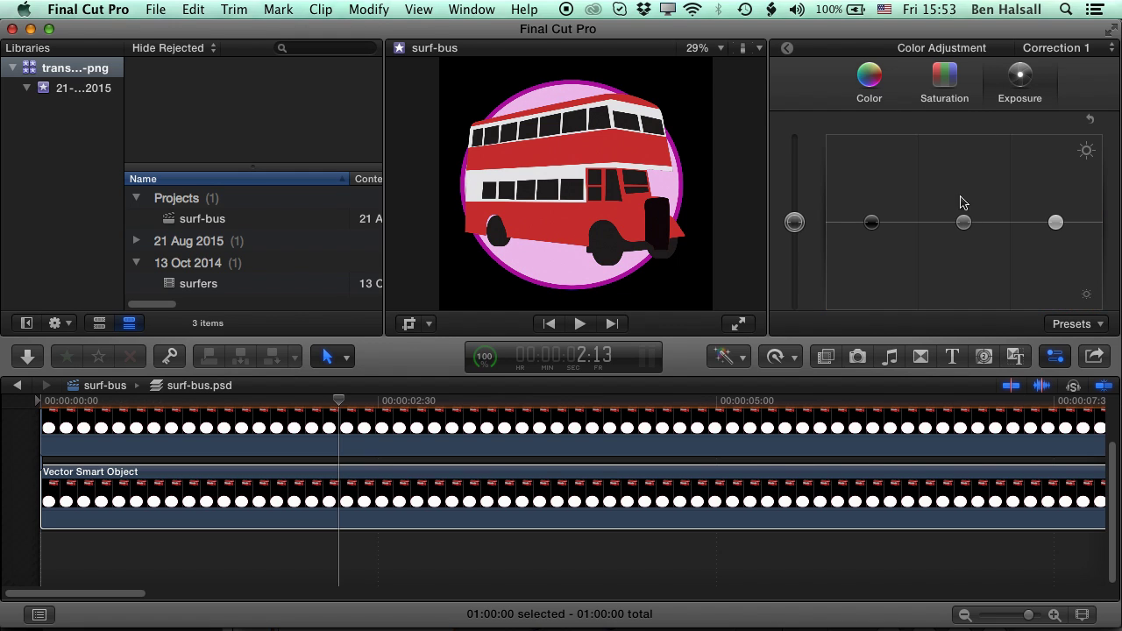
left_click_drag(962, 221, 962, 167)
left_click_drag(1053, 226, 1055, 235)
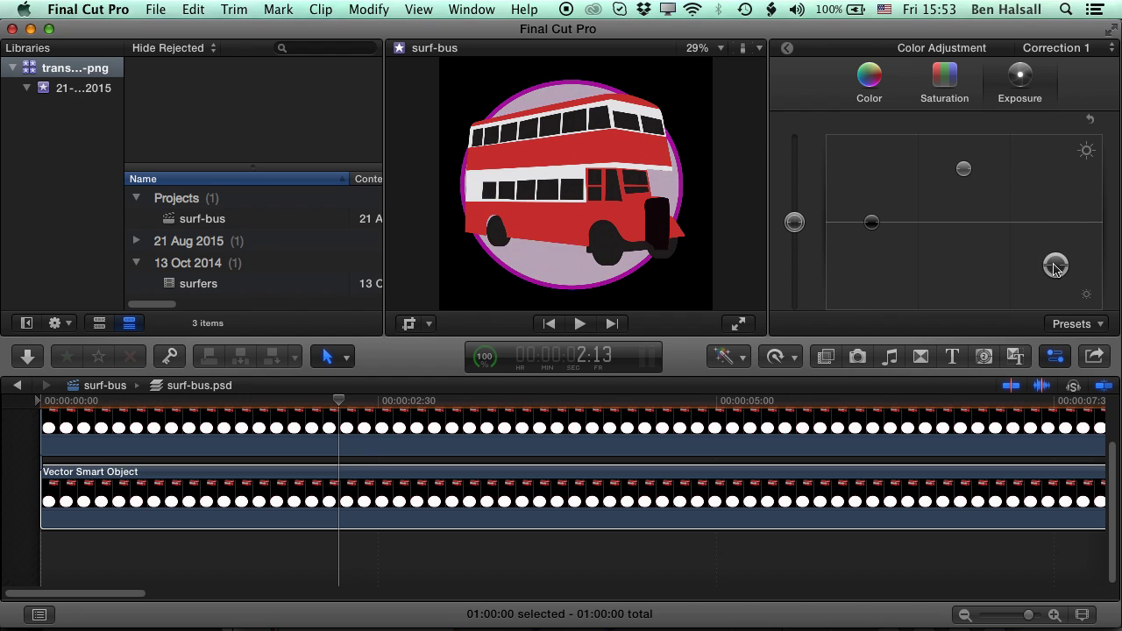
left_click_drag(870, 222, 871, 254)
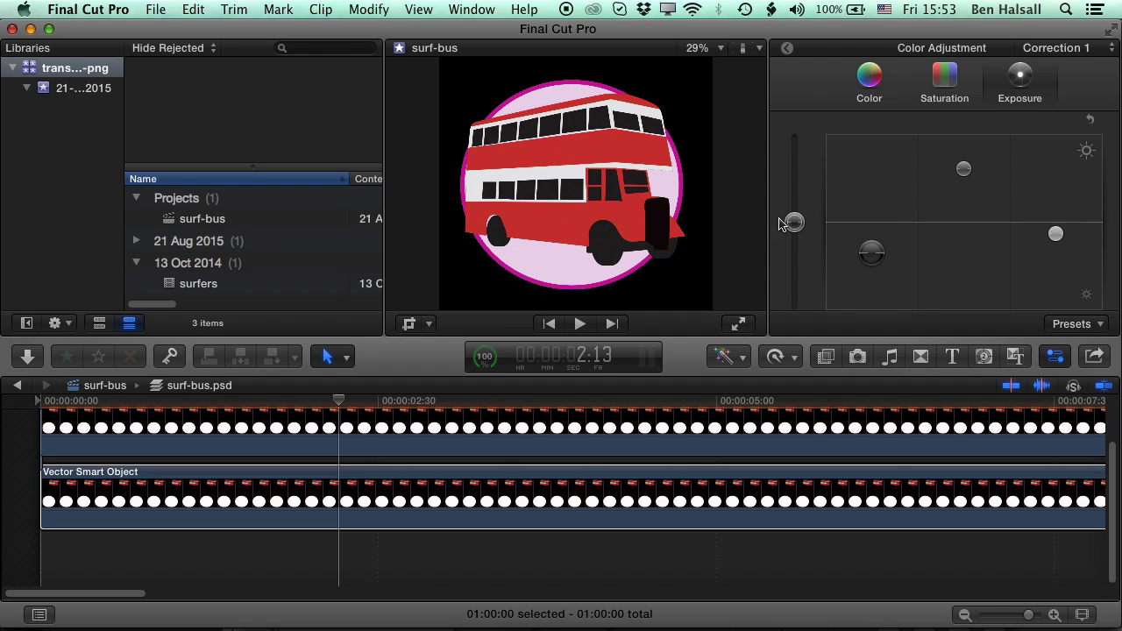
left_click(355, 421)
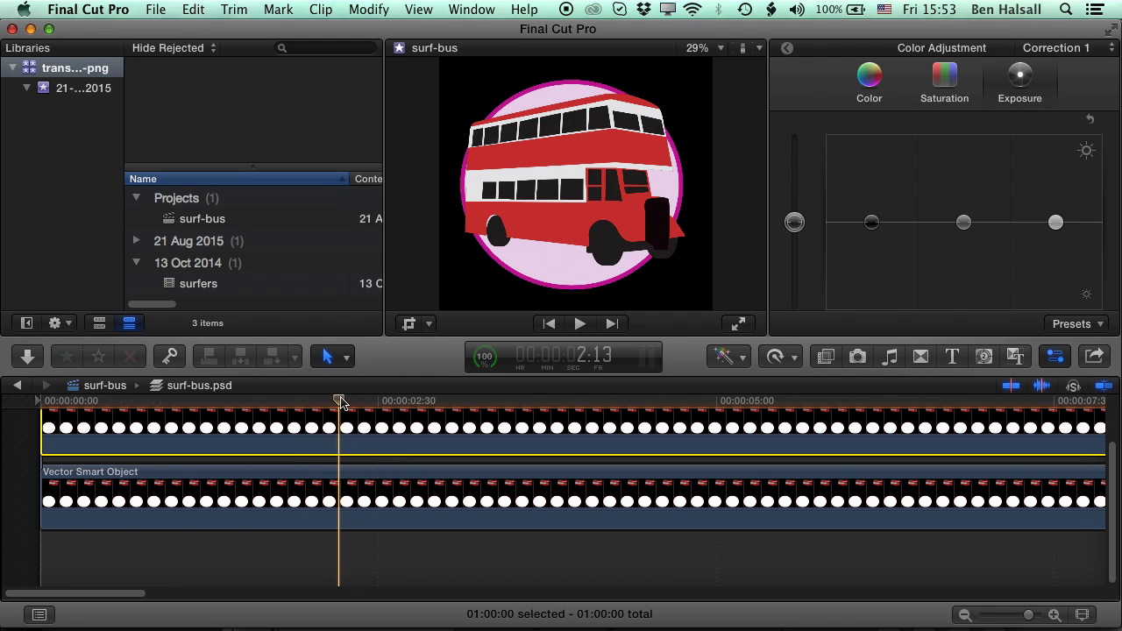
Step: Copy both recoloured bus layers and return to the surf-bus project
left_click(302, 496, "super")
key("super+c")
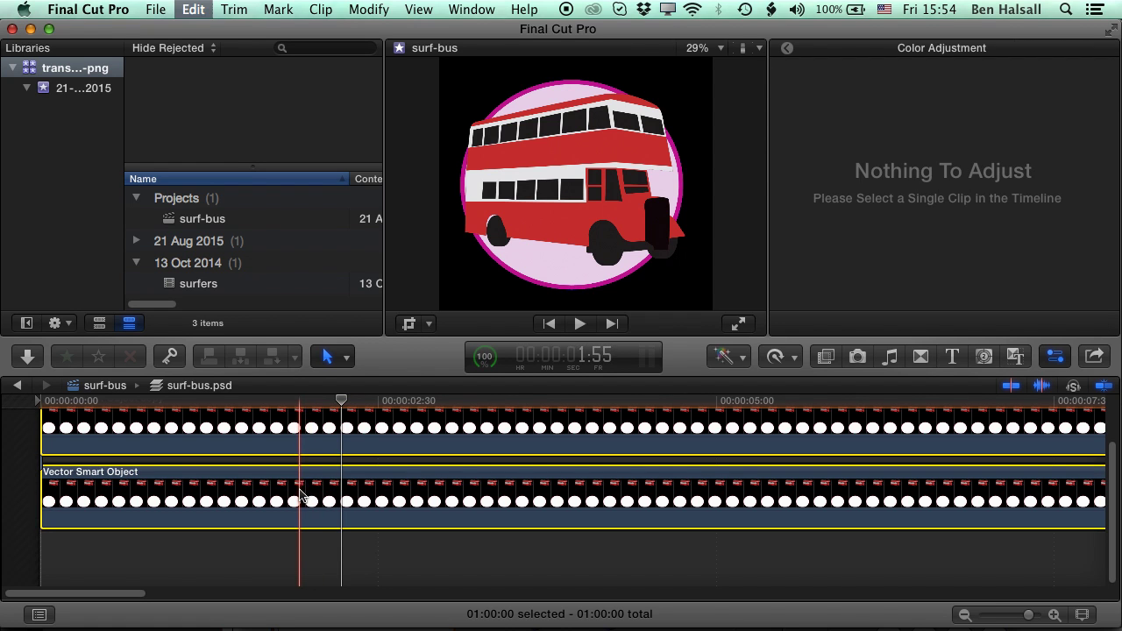
left_click(16, 385)
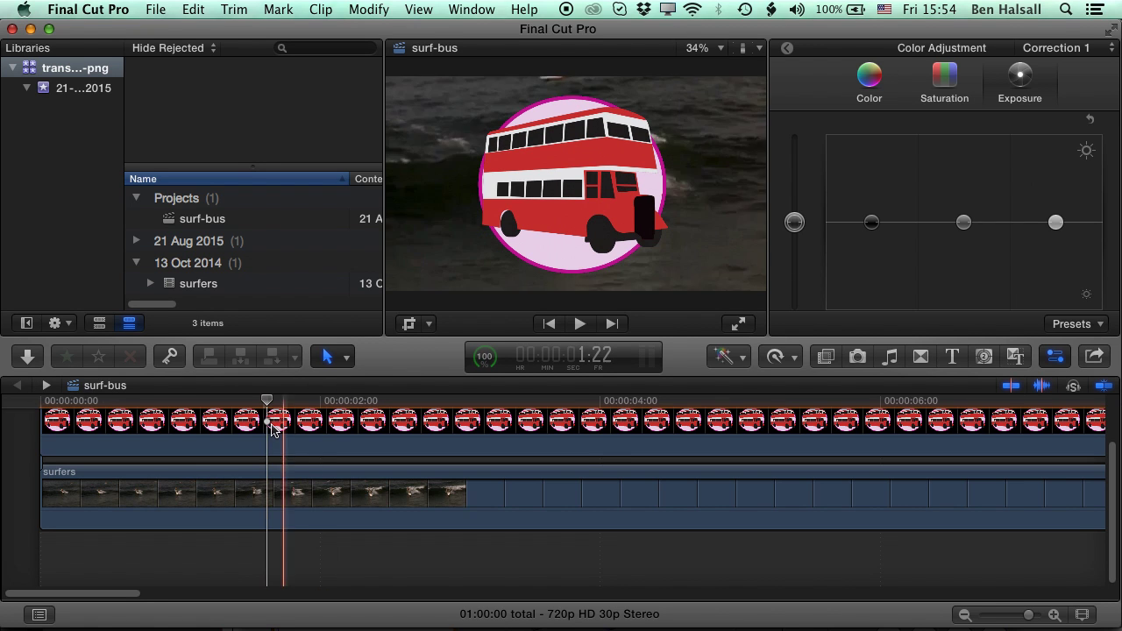
Step: Delete the original bus clip above the surfers footage
left_click(271, 427)
key("Delete")
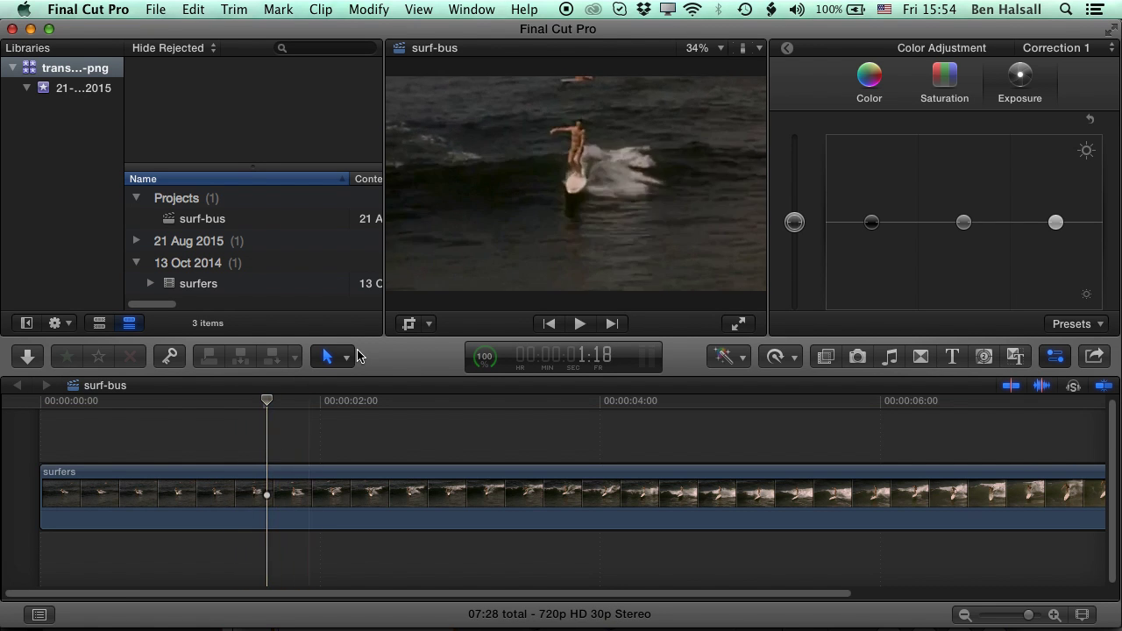
key("h")
left_click_drag(338, 448, 328, 500)
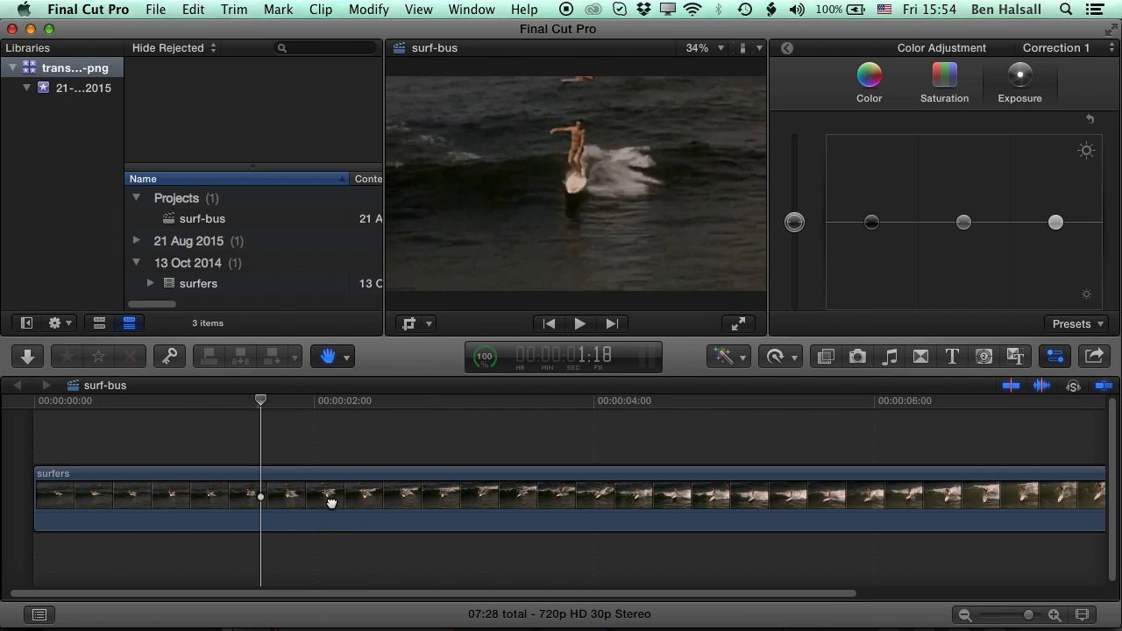
left_click(208, 10)
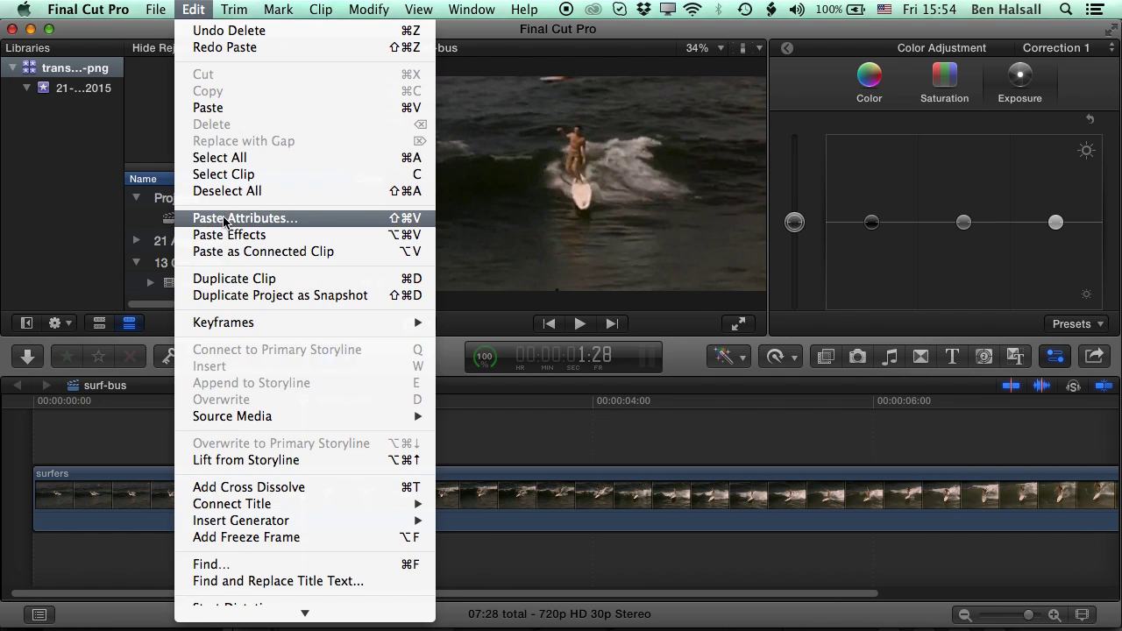
Step: Paste both bus layers as connected clips above surfers, zoom out and shrink clip height
left_click(226, 252)
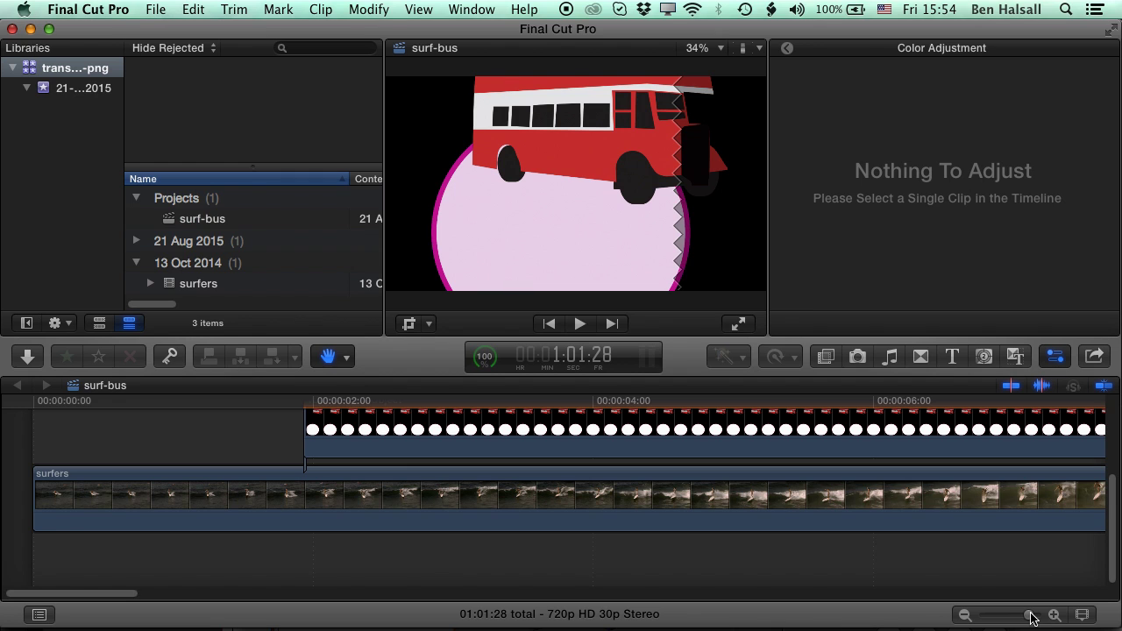
left_click_drag(1030, 617, 1004, 618)
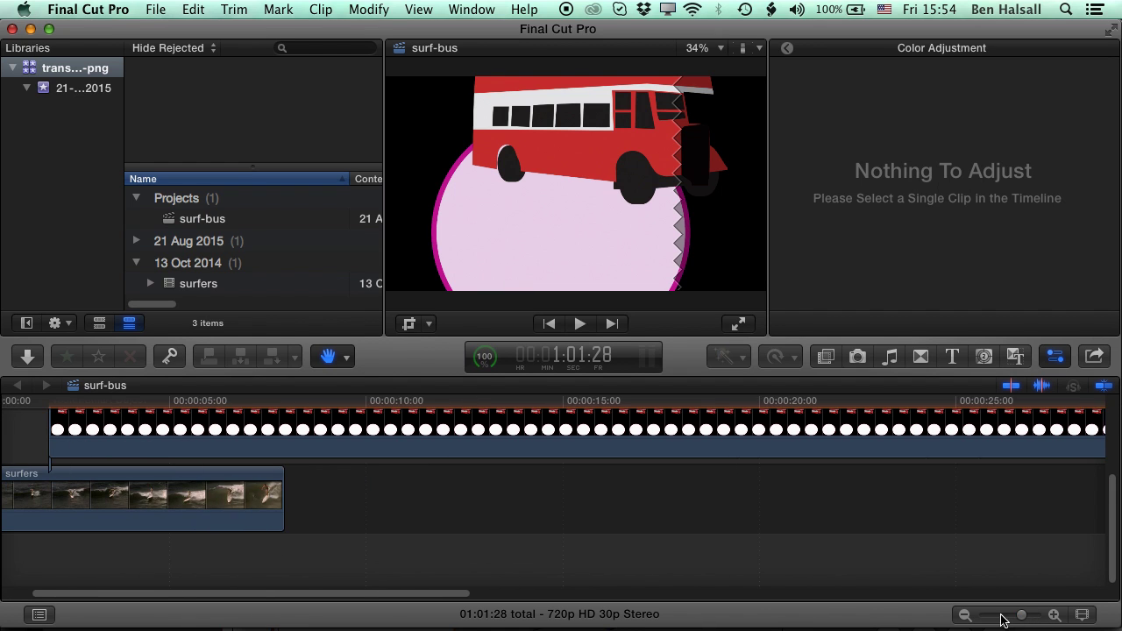
scroll(1110, 546, "up", 5)
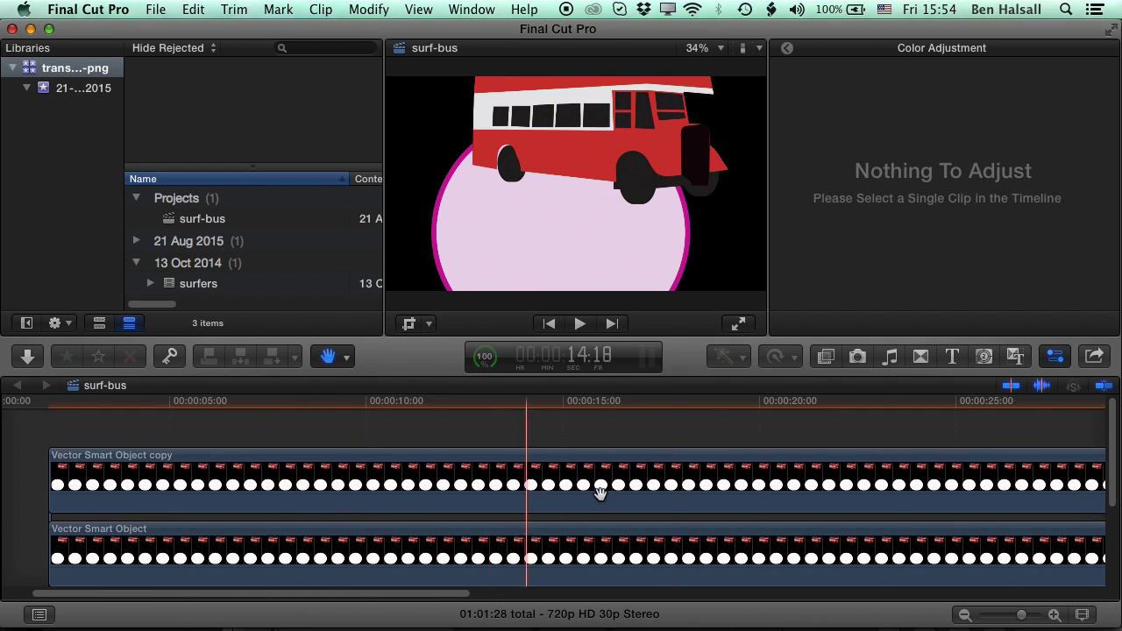
left_click(1082, 614)
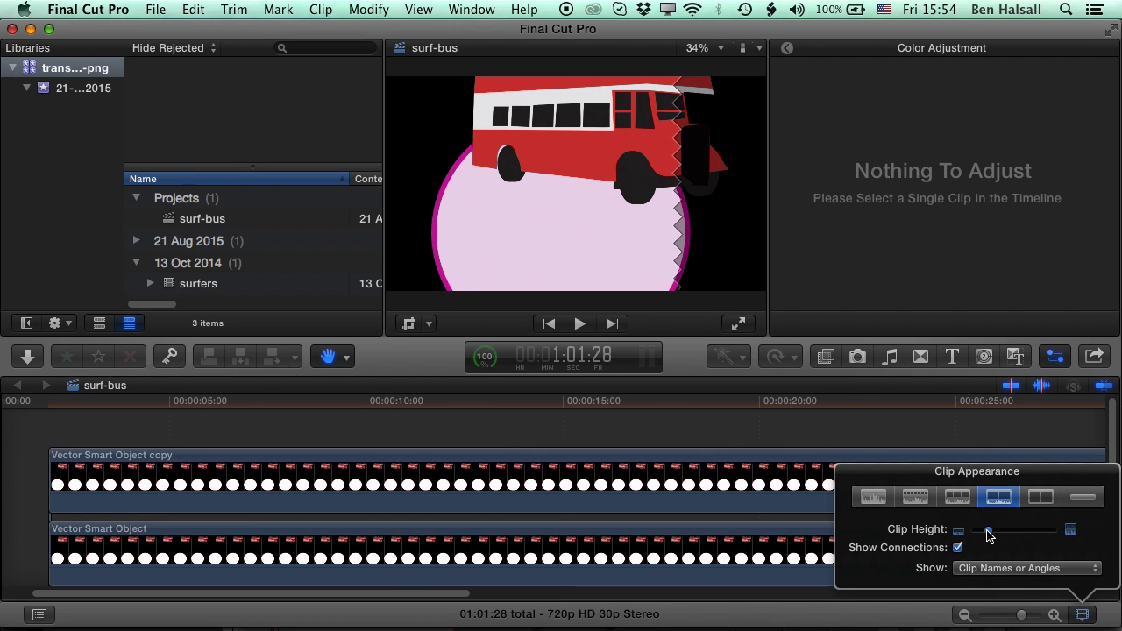
left_click_drag(989, 531, 976, 531)
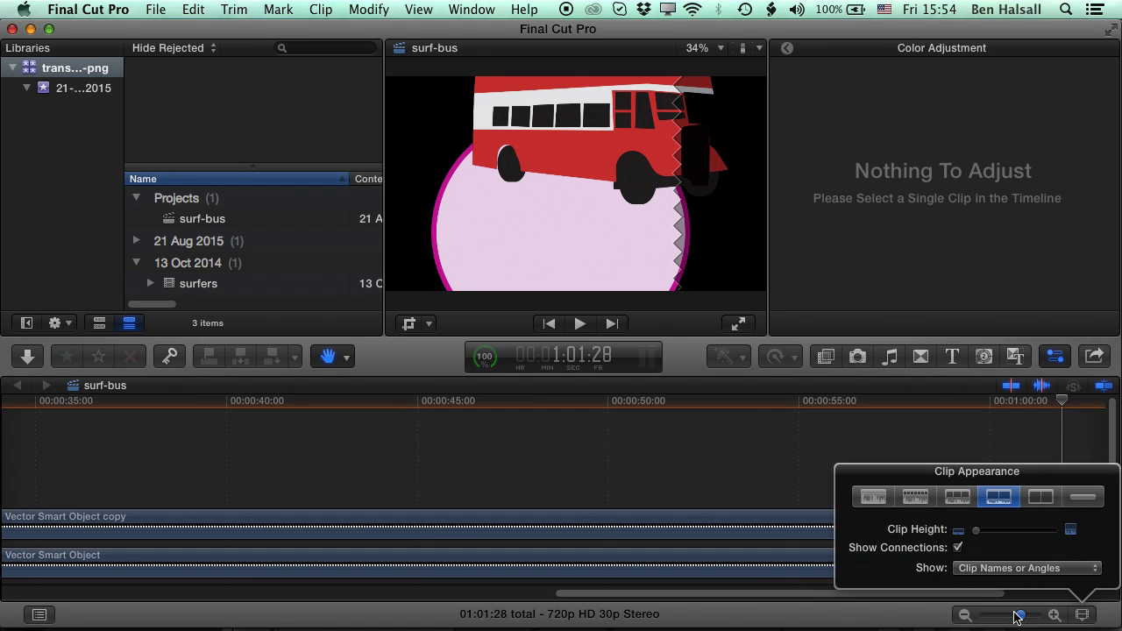
left_click_drag(1016, 617, 325, 592)
scroll(430, 526, "down", 2)
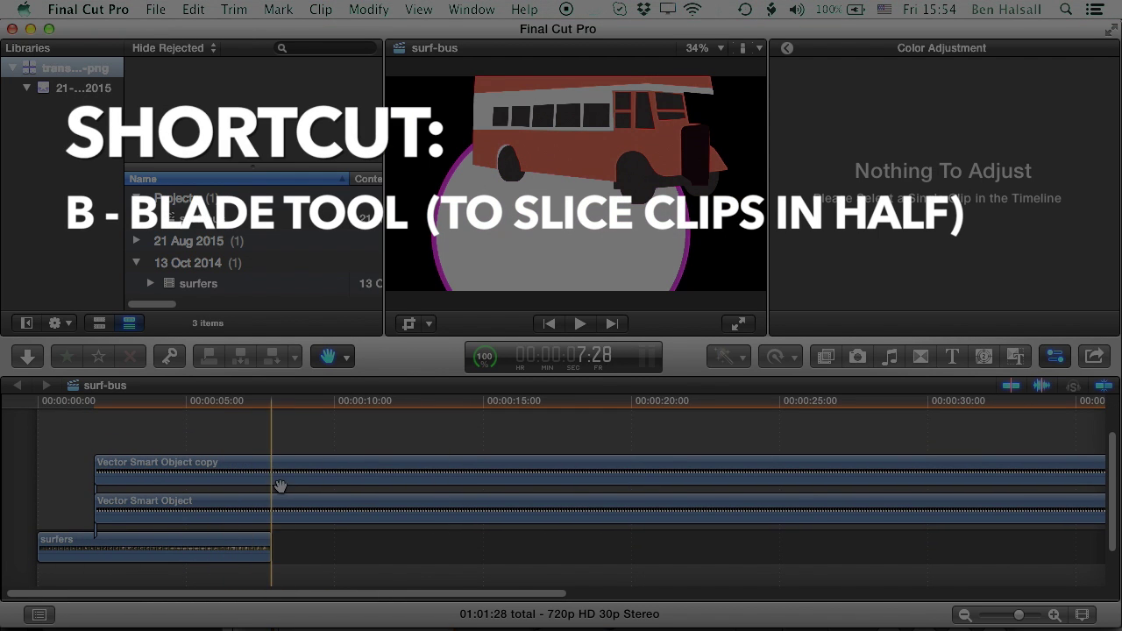
Step: Blade both bus layers at the surfers clip's end, delete the trailing pieces, select both layers
key("b")
left_click(255, 473)
left_click(261, 510)
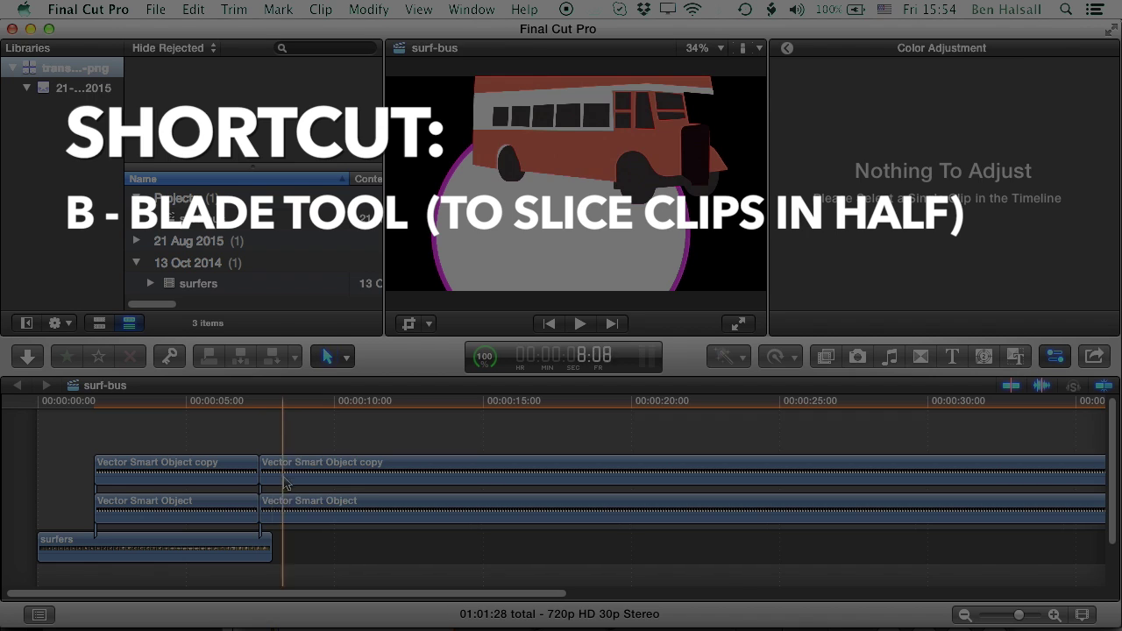
key("a")
left_click(283, 513)
key("Delete")
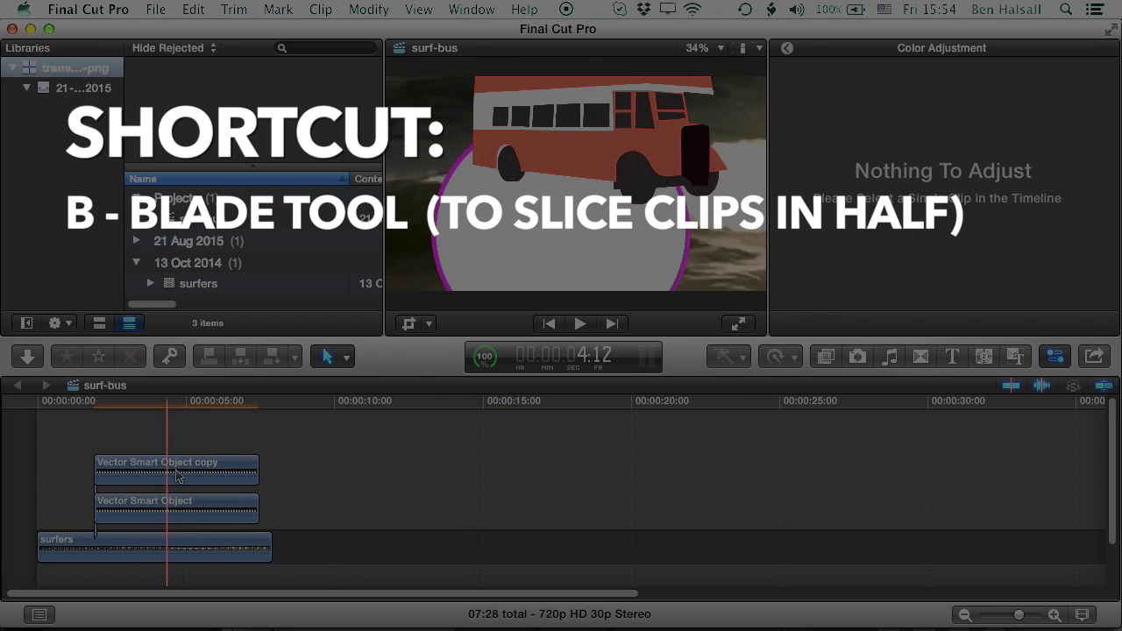
left_click(188, 478)
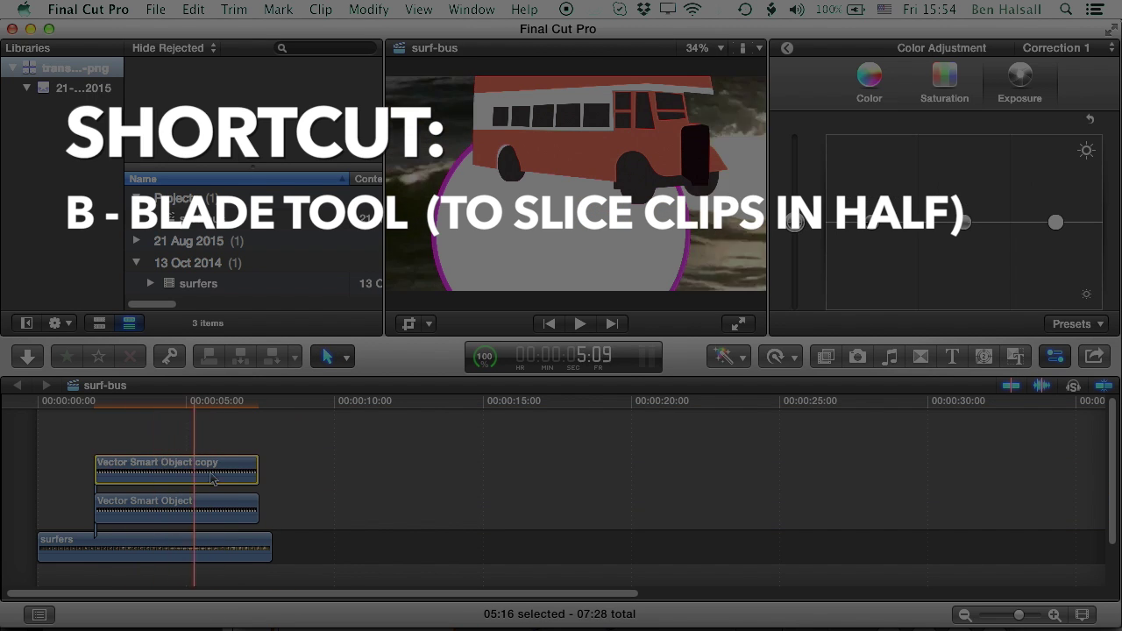
left_click(171, 509, "super")
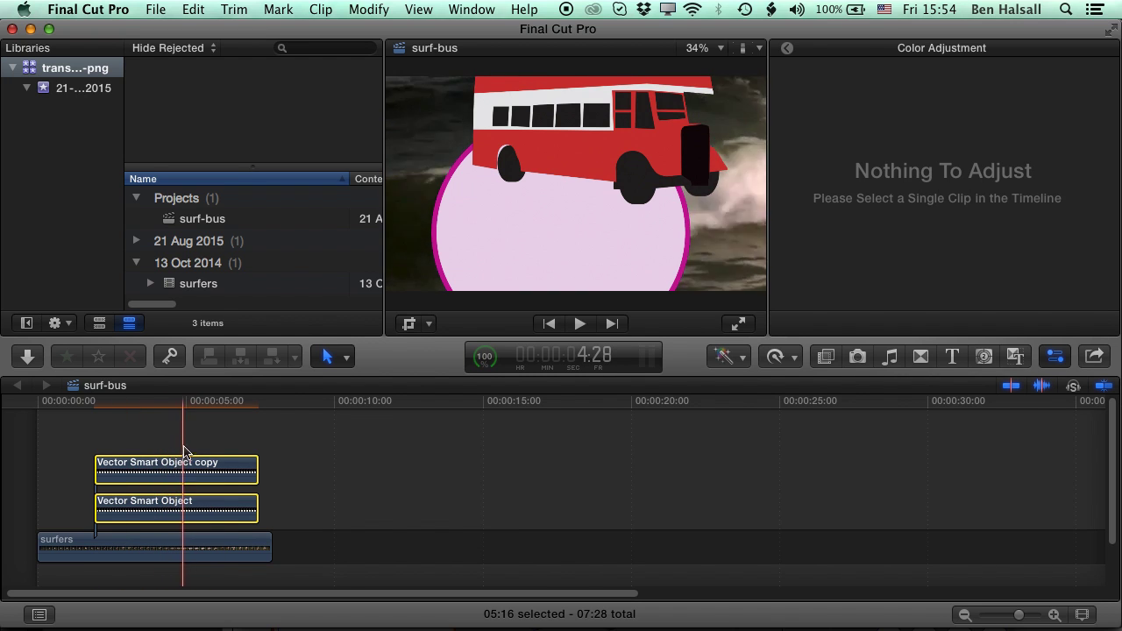
Step: Scale both selected bus layers down to 52% in the Video Inspector, then deselect them
left_click(787, 48)
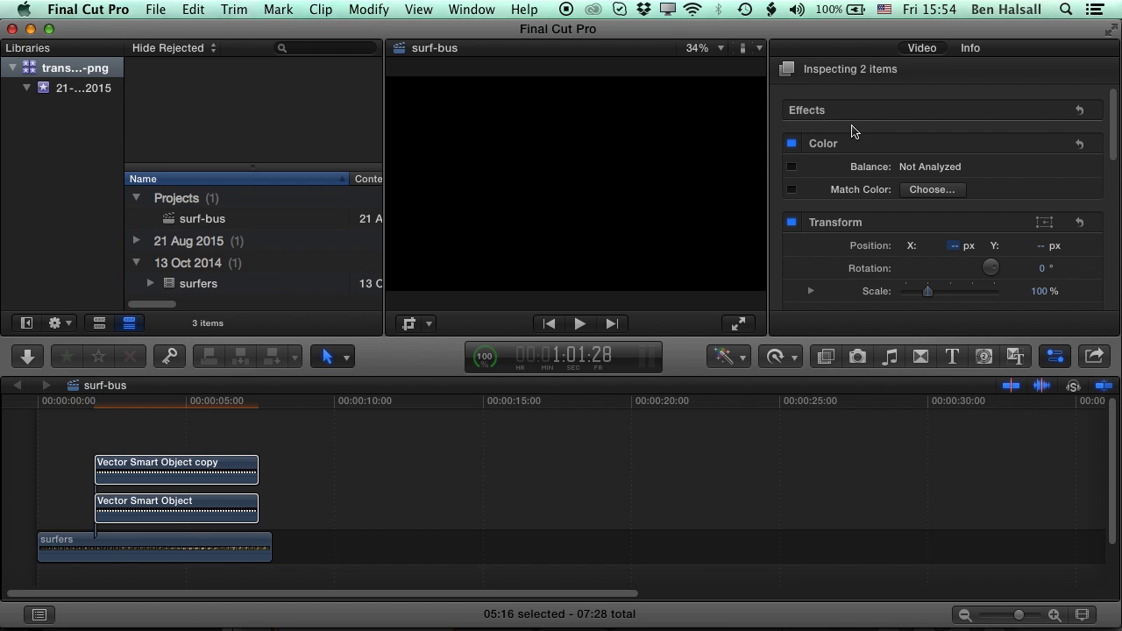
left_click(158, 403)
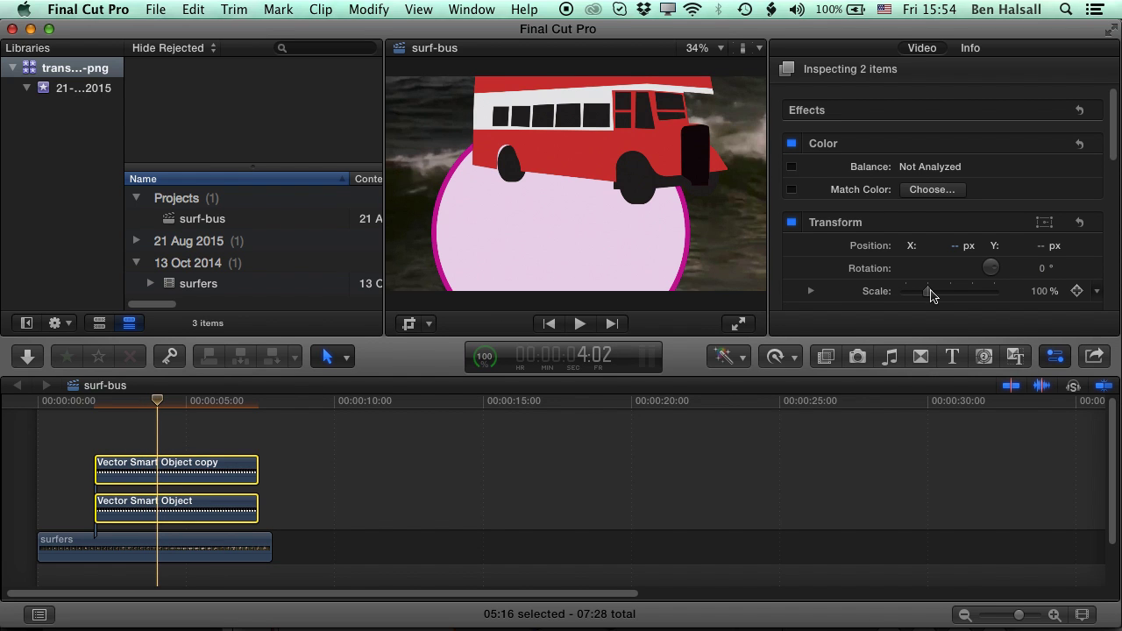
left_click_drag(929, 298, 922, 298)
left_click(283, 464)
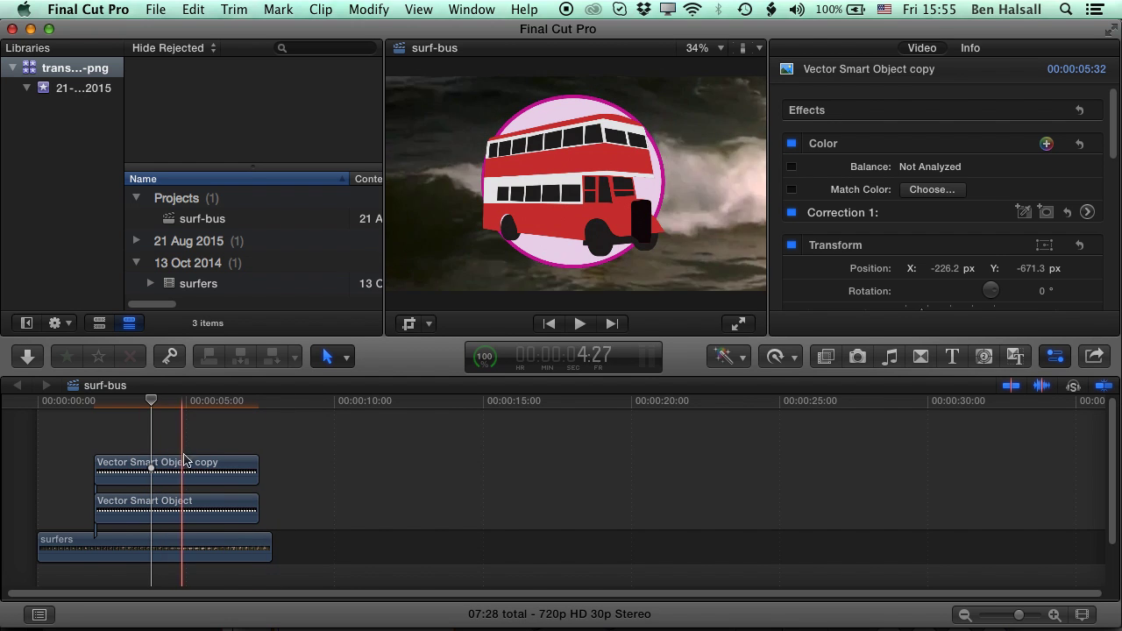
left_click_drag(149, 401, 94, 403)
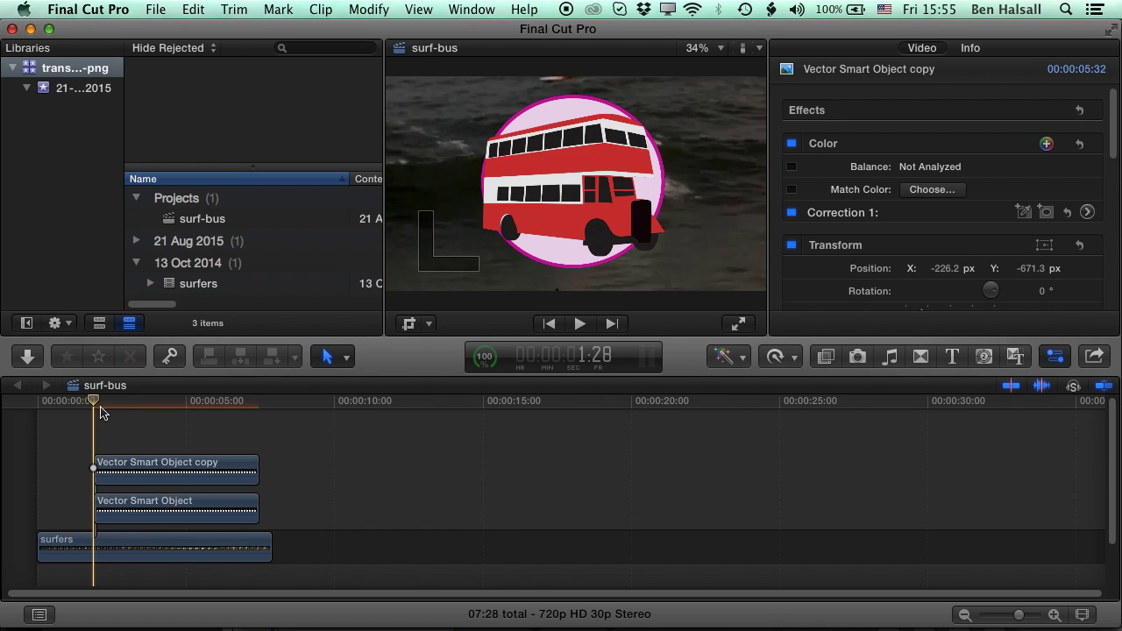
Step: Select the Vector Smart Object circle layer, enable Transform, and keyframe its position at 3:00
left_click(110, 506)
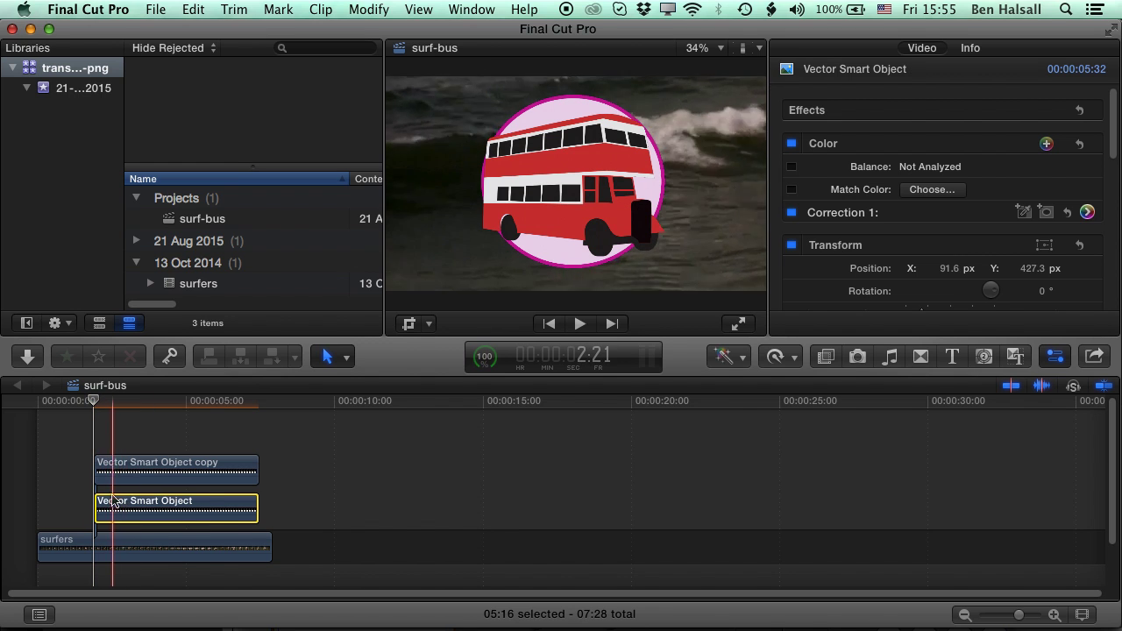
left_click(429, 326)
left_click(477, 348)
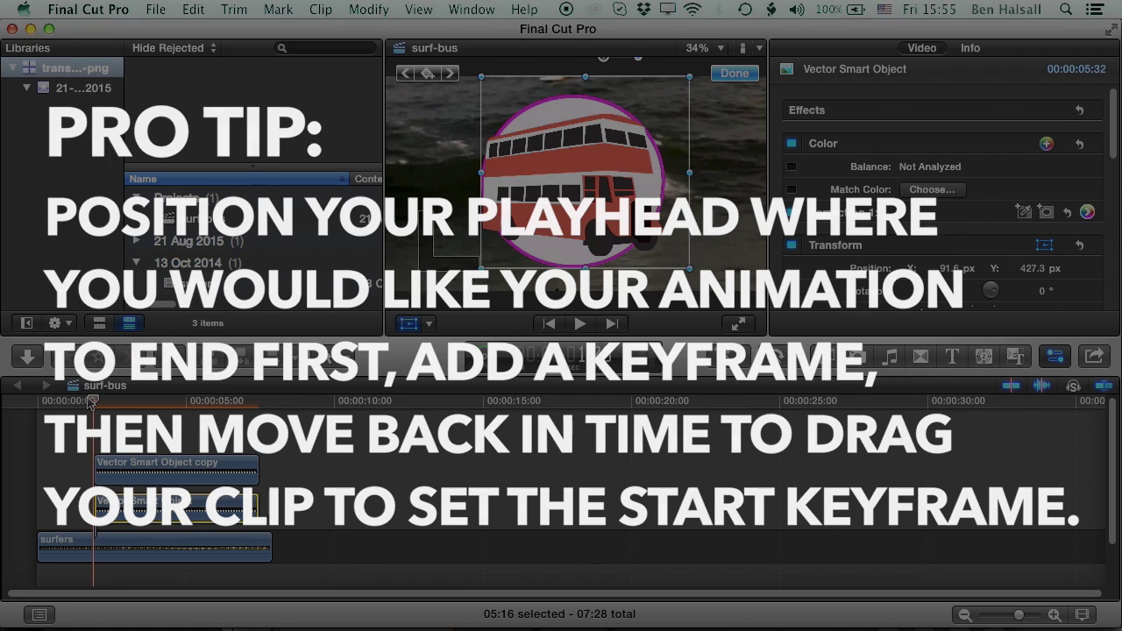
left_click_drag(91, 401, 126, 404)
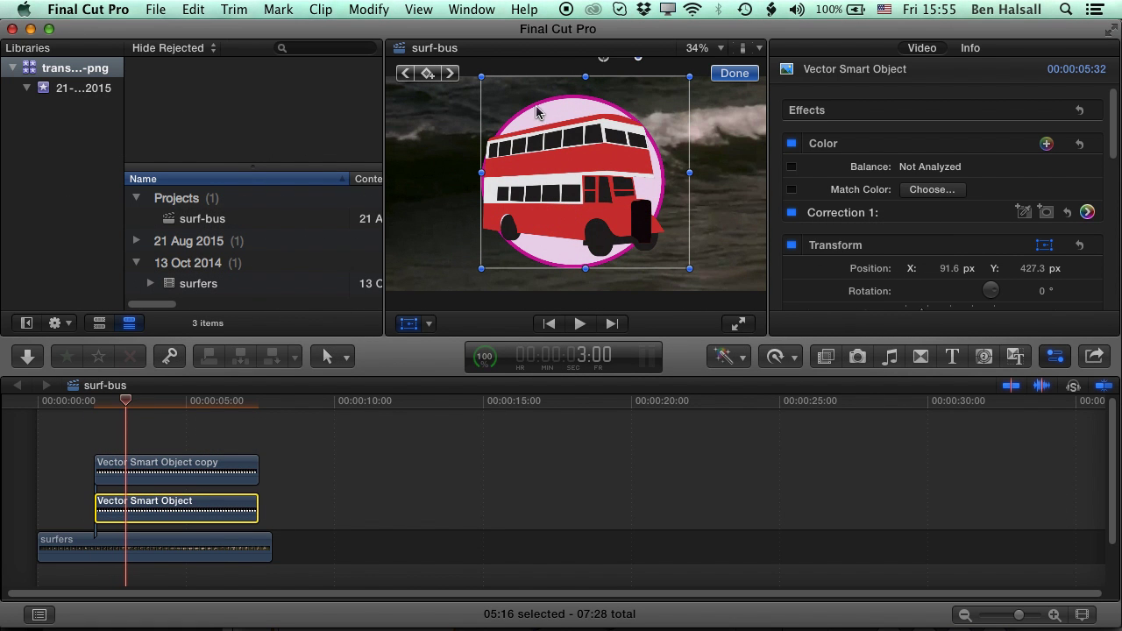
left_click(427, 75)
Step: At 1:28, place the circle off the left edge at X -1103.2 px, with the viewer at 6.25%
left_click_drag(128, 400, 95, 407)
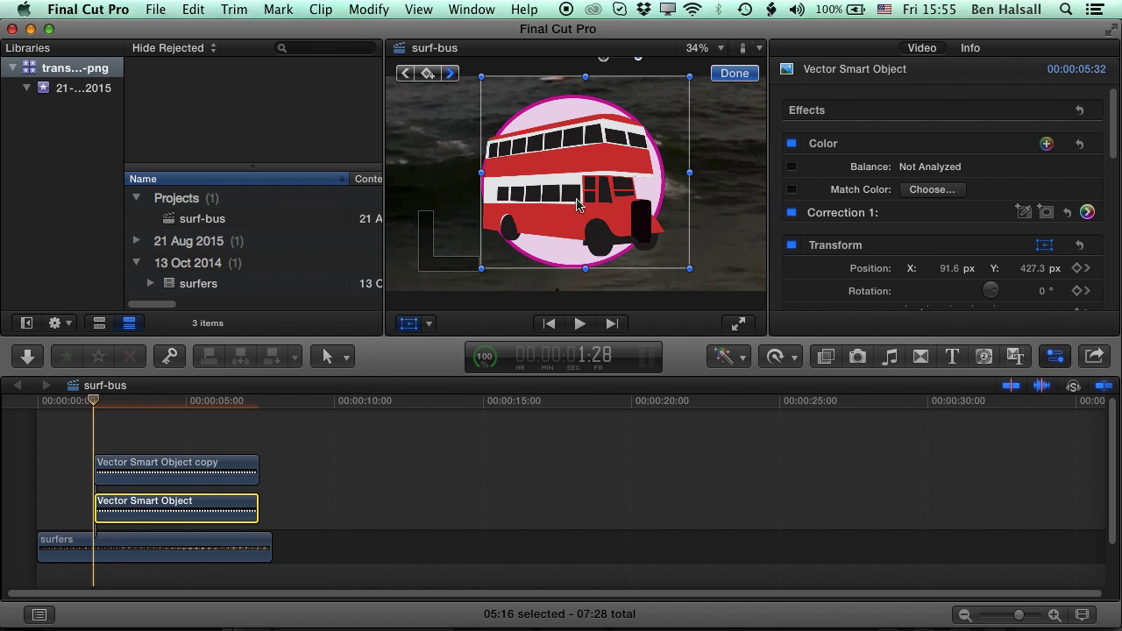
left_click_drag(576, 205, 263, 189)
left_click(169, 409)
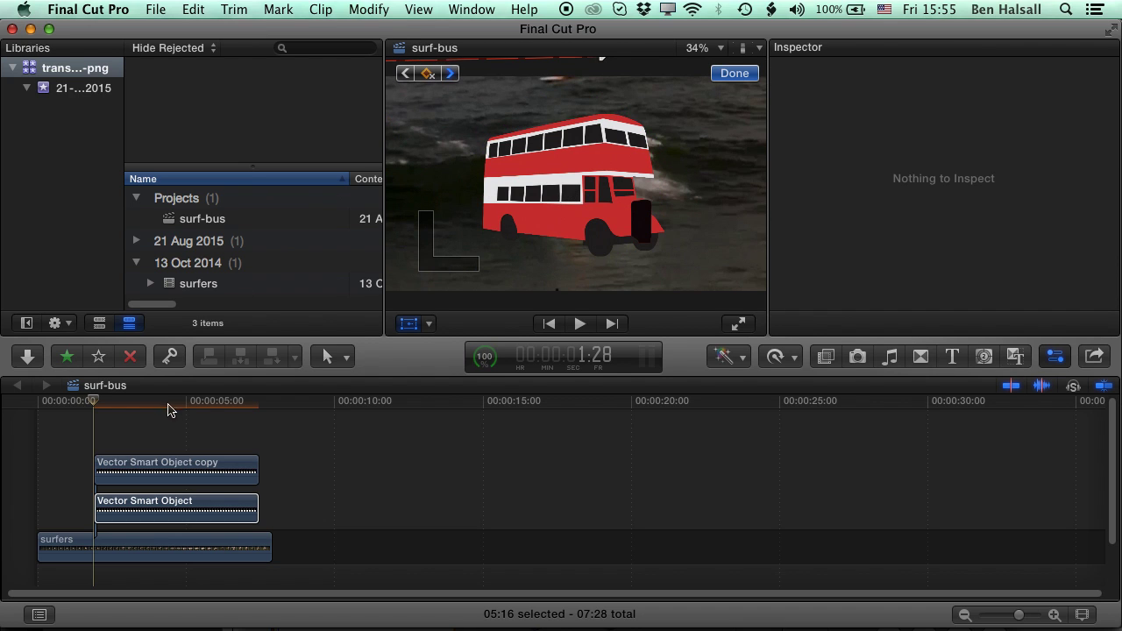
left_click(714, 48)
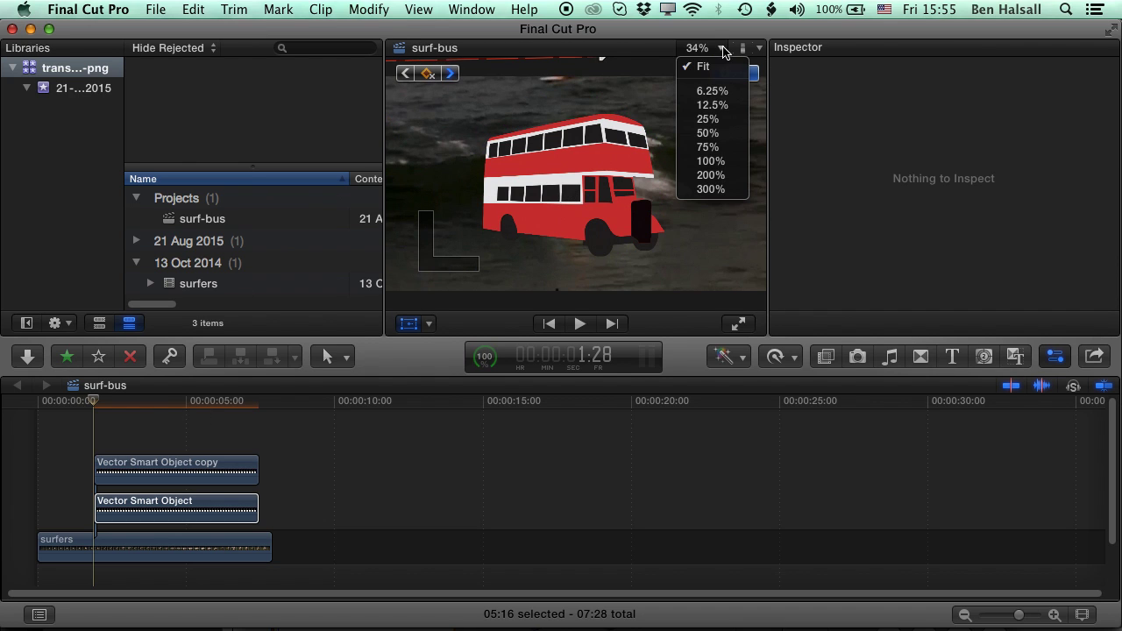
left_click(717, 91)
left_click(493, 195)
mouse_move(522, 191)
left_mouse_down()
mouse_move(496, 190)
mouse_move(515, 190)
left_mouse_up()
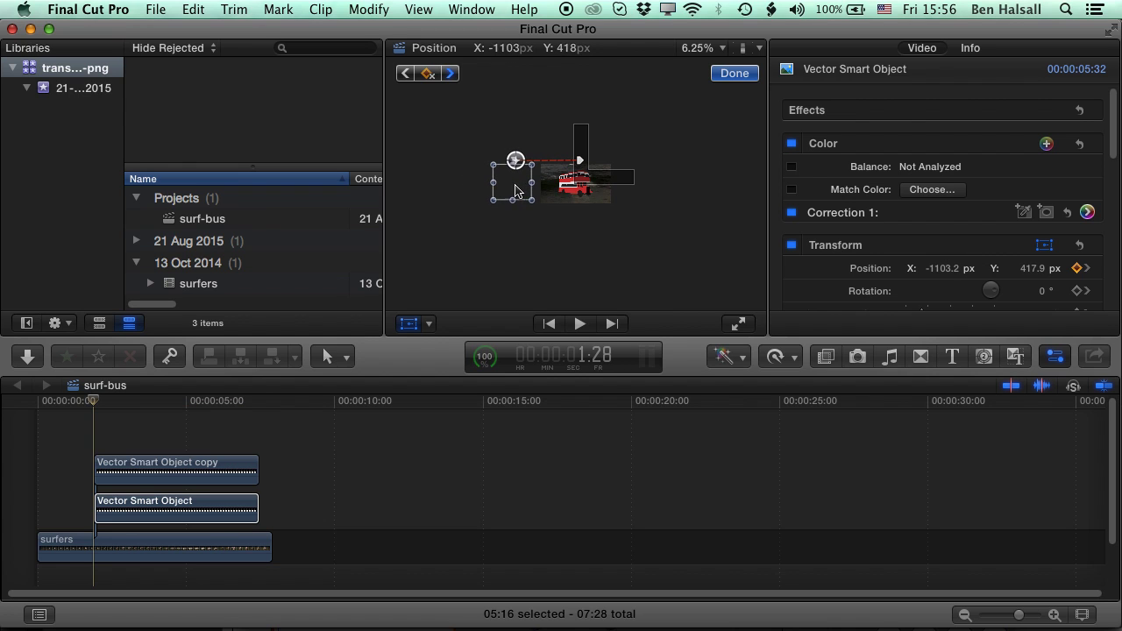
Step: Keyframe the Vector Smart Object copy bus layer near 3:18, then drag it off-screen left at 2:15
left_click(133, 469)
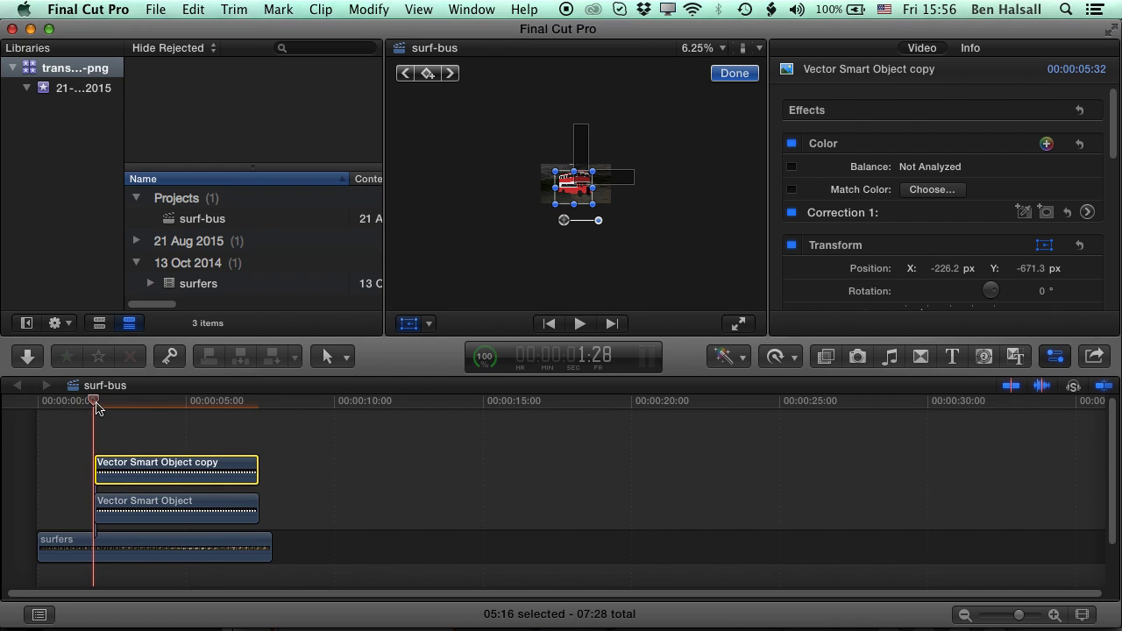
left_click_drag(97, 408, 145, 411)
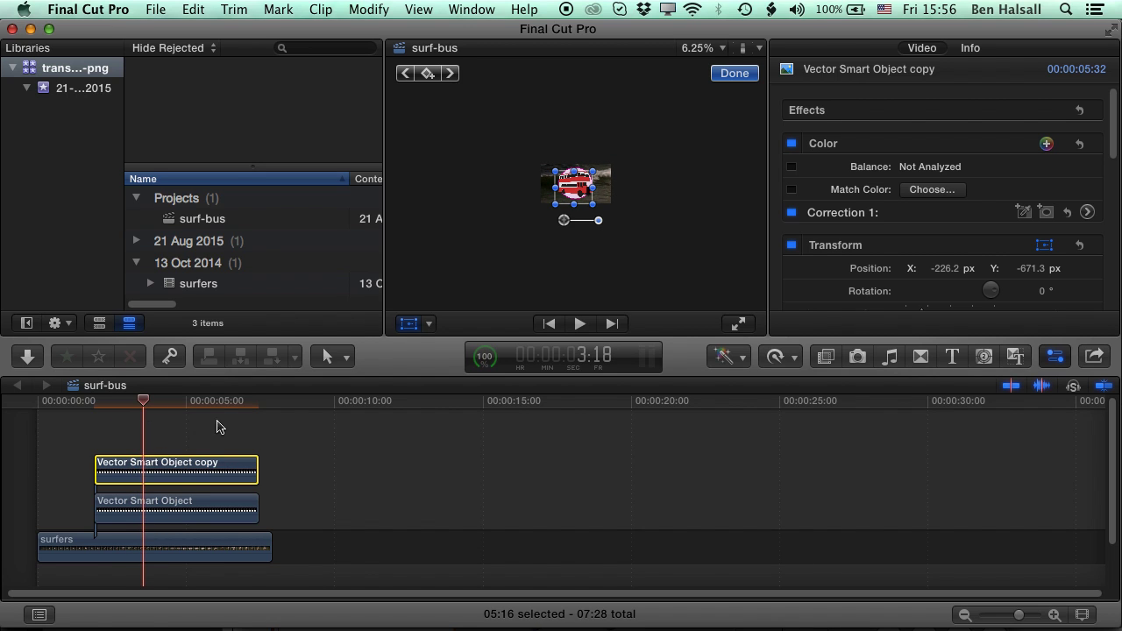
left_click(437, 74)
left_click_drag(140, 408, 112, 410)
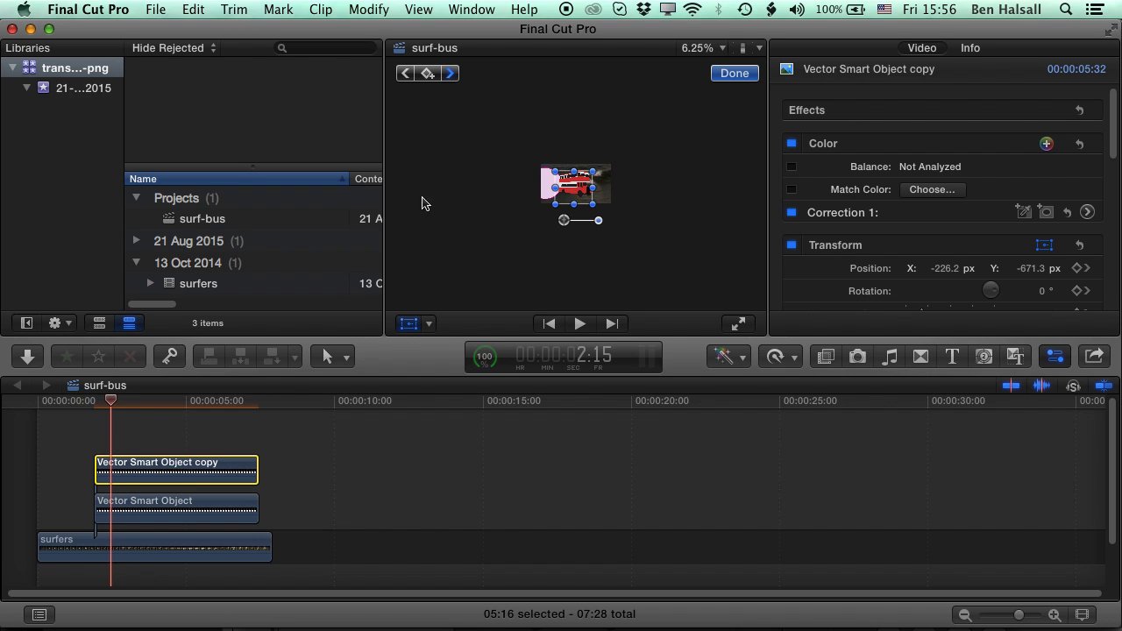
left_click_drag(575, 191, 509, 194)
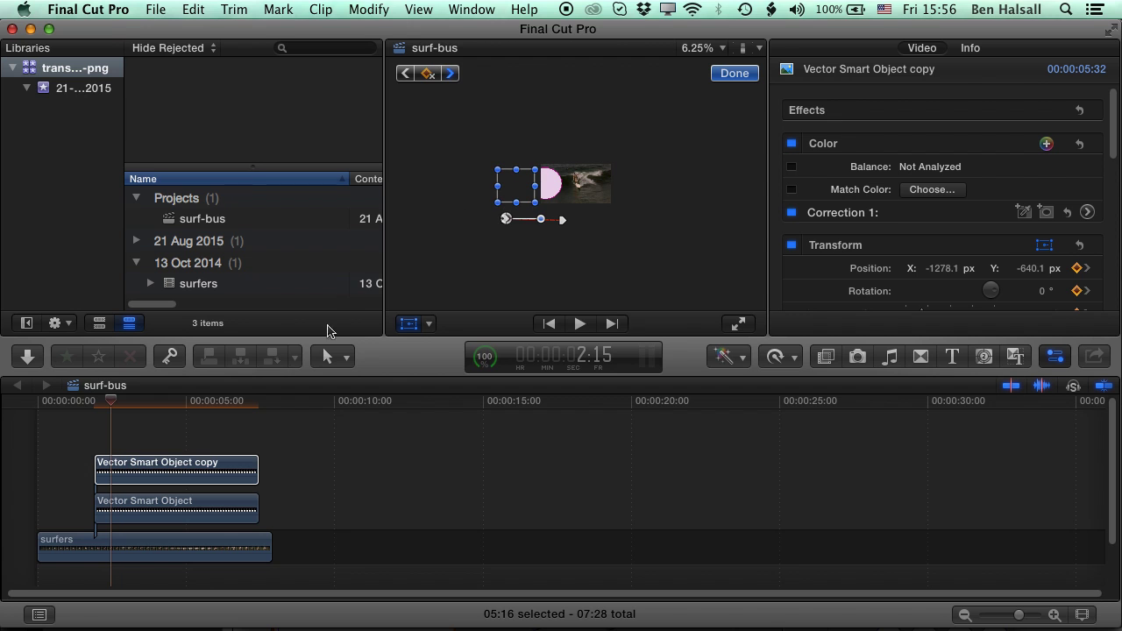
Step: Fit the viewer, play back both slide-in animations, and select both bus clips
left_click_drag(111, 411, 76, 405)
left_click(701, 48)
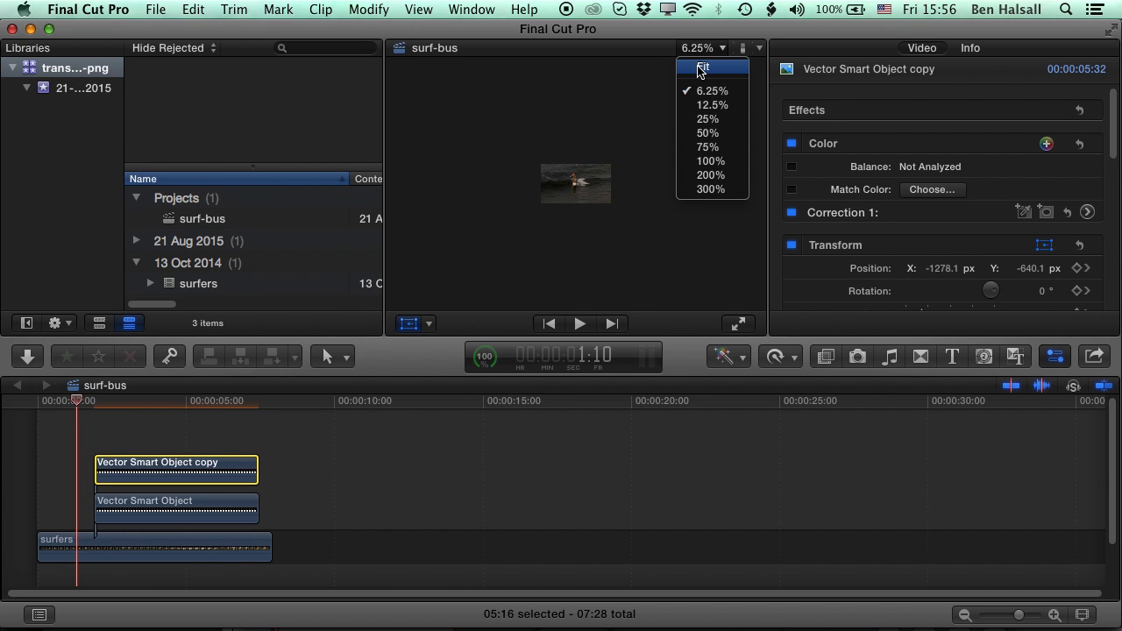
left_click(685, 74)
key("space")
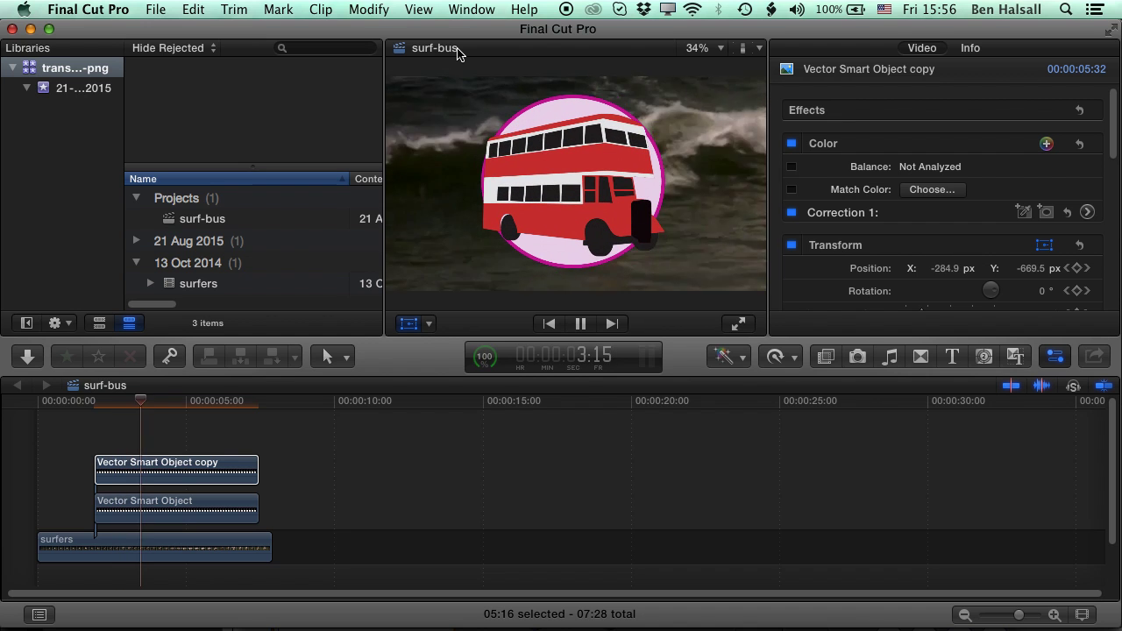
key("space")
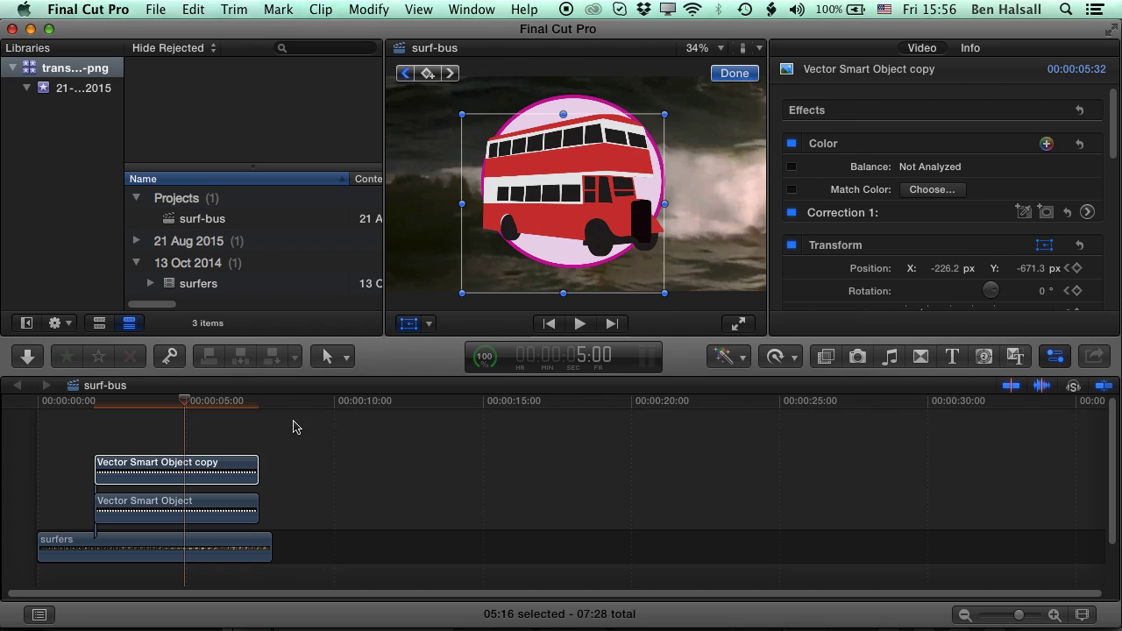
left_click_drag(293, 427, 219, 513)
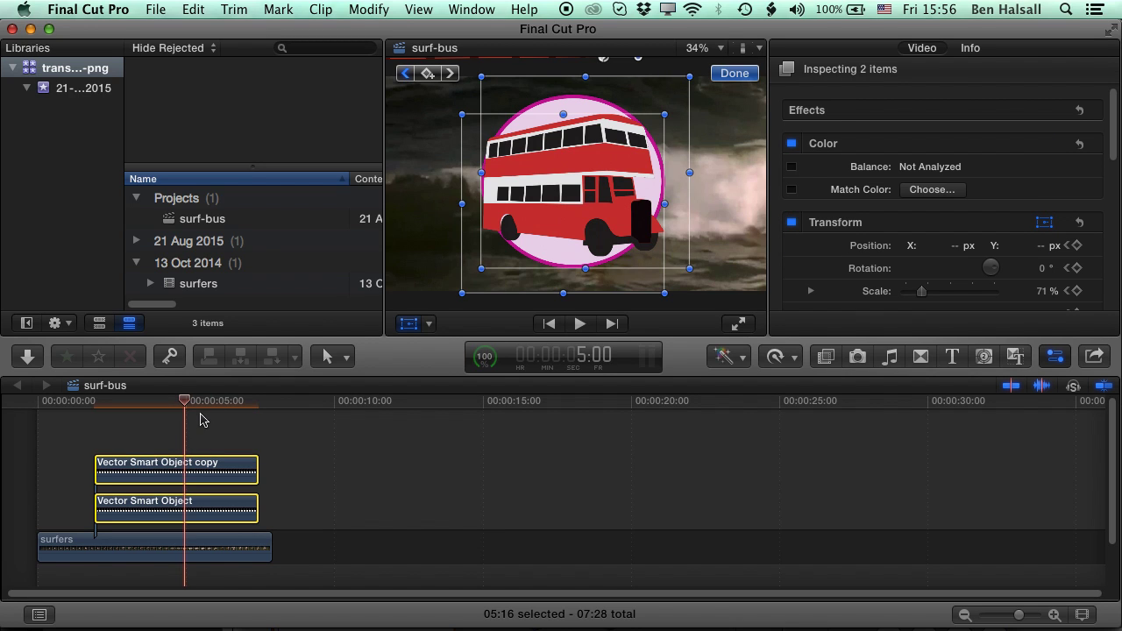
Step: Combine the two selected bus clips into a compound clip named surf-bus Clip
right_click(214, 463)
left_click(287, 391)
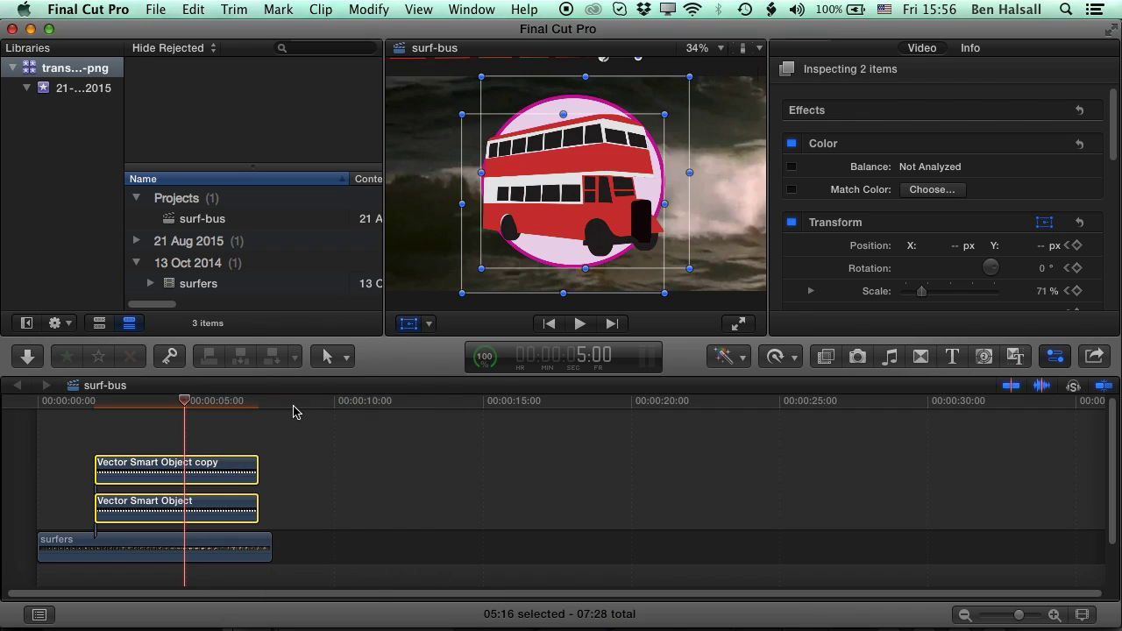
left_click(795, 117)
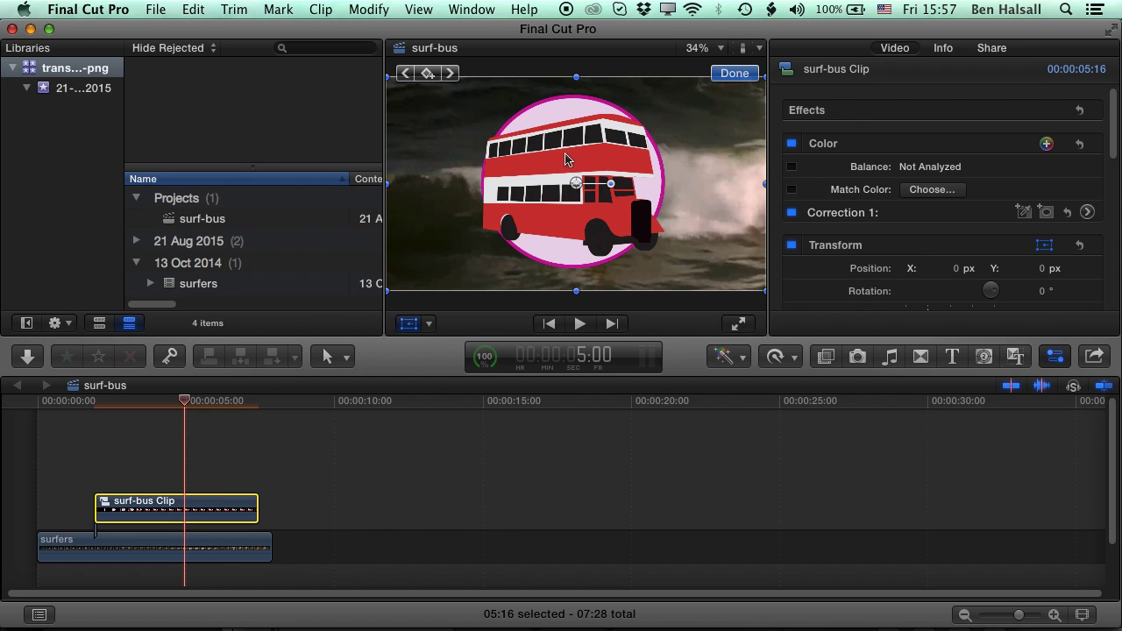
Step: Shrink surf-bus Clip to 38%, place it lower left at X -369.3, Y -187.7, and preview
left_click_drag(765, 298, 642, 222)
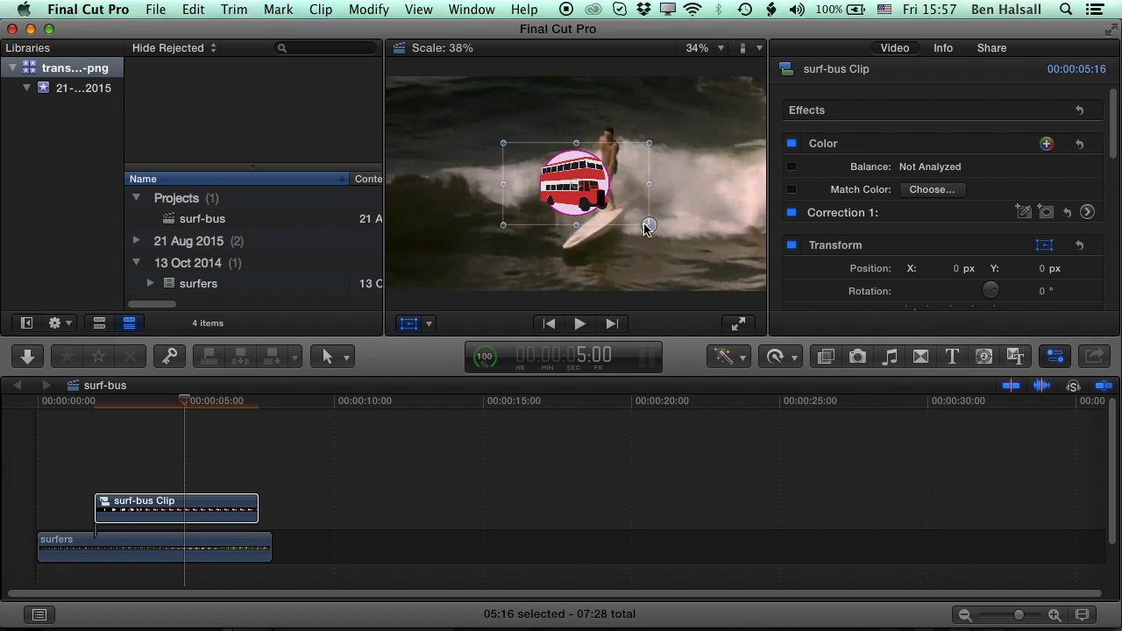
left_click_drag(560, 210, 449, 266)
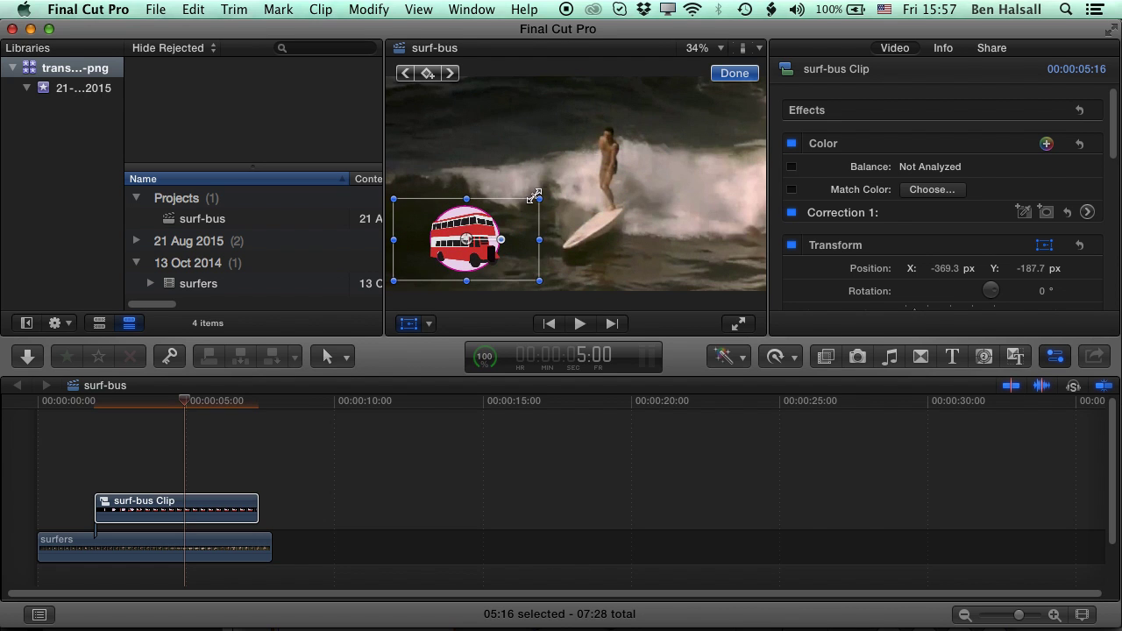
left_click_drag(538, 199, 526, 207)
left_click(734, 73)
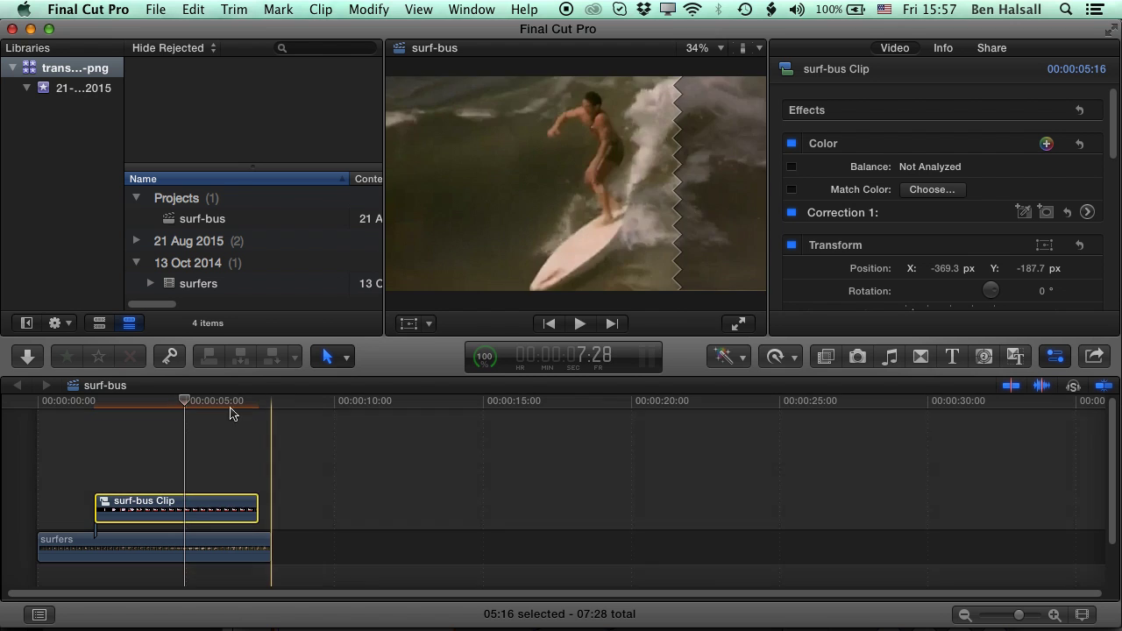
left_click(56, 401)
key("space")
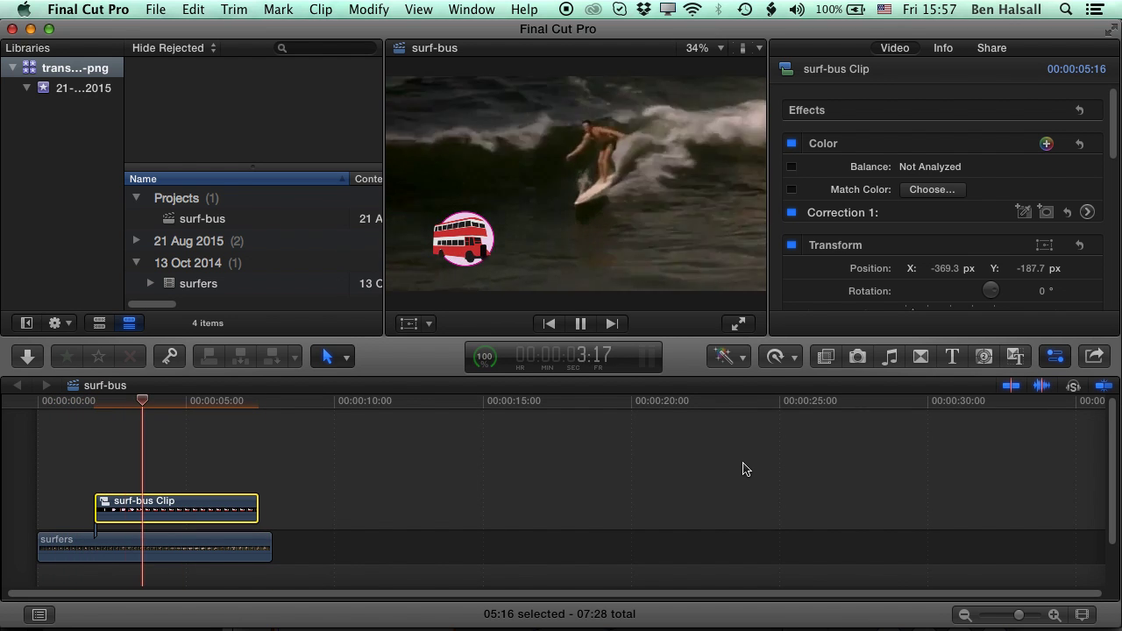
key("space")
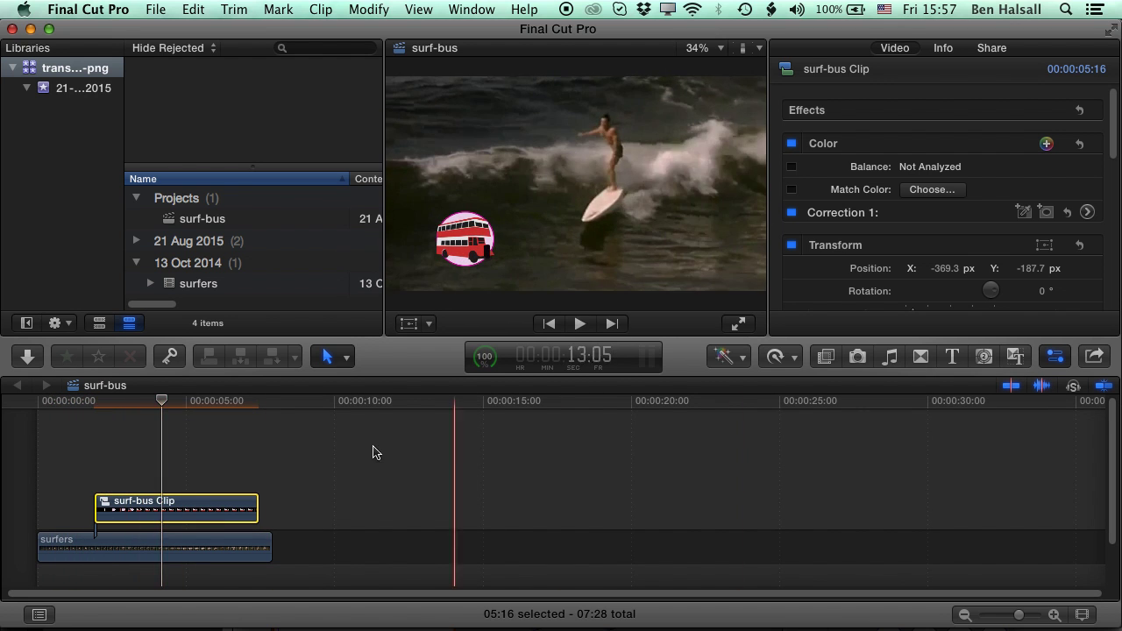
Step: Inside surf-bus Clip, move the copy bus layer's first keyframe further left to X -2131.2 px
double_click(185, 511)
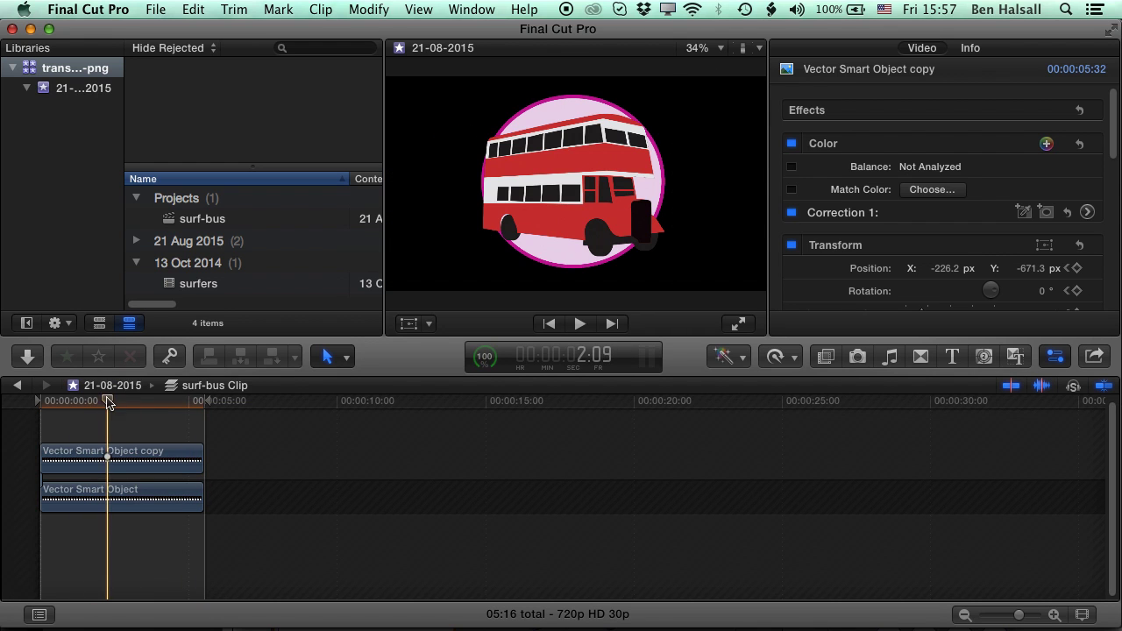
left_click(16, 401)
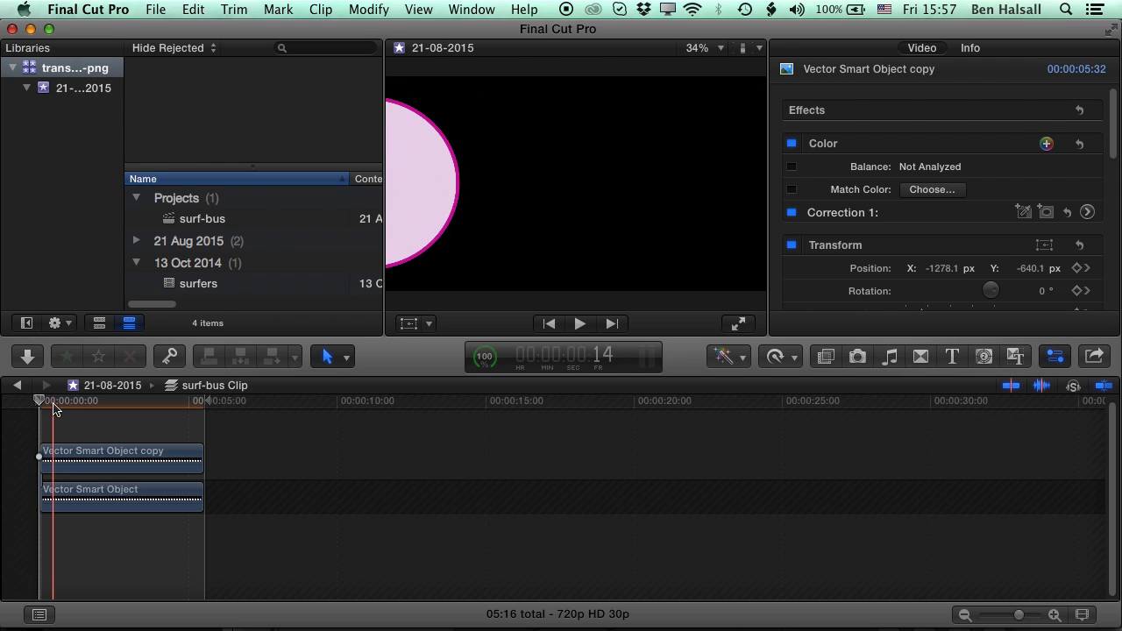
left_click(75, 458)
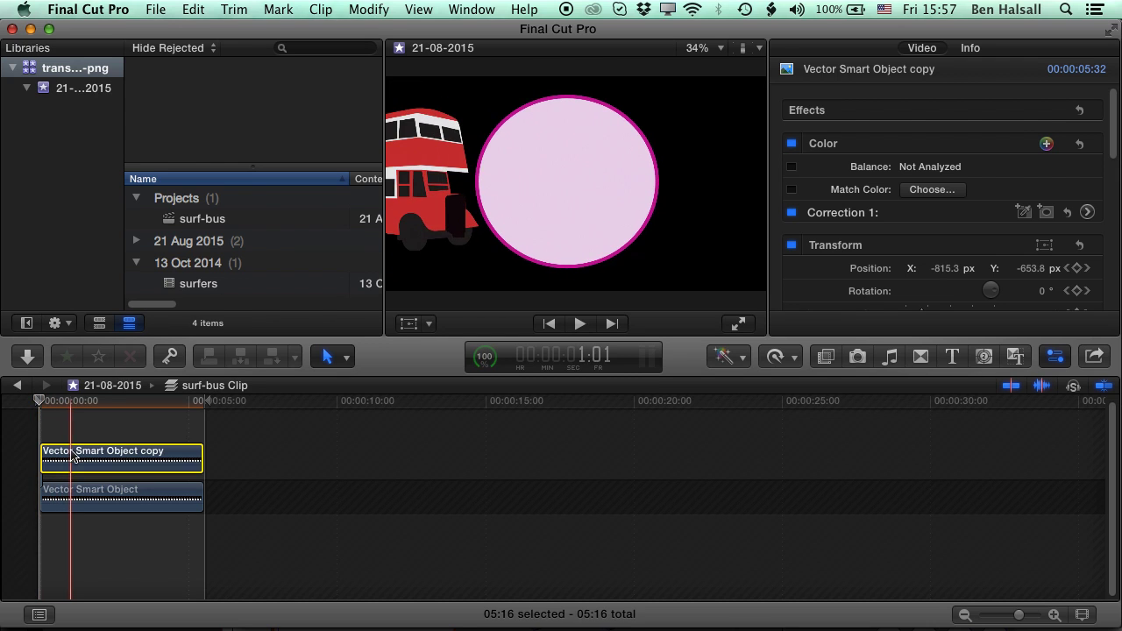
left_click(408, 324)
left_click(450, 72)
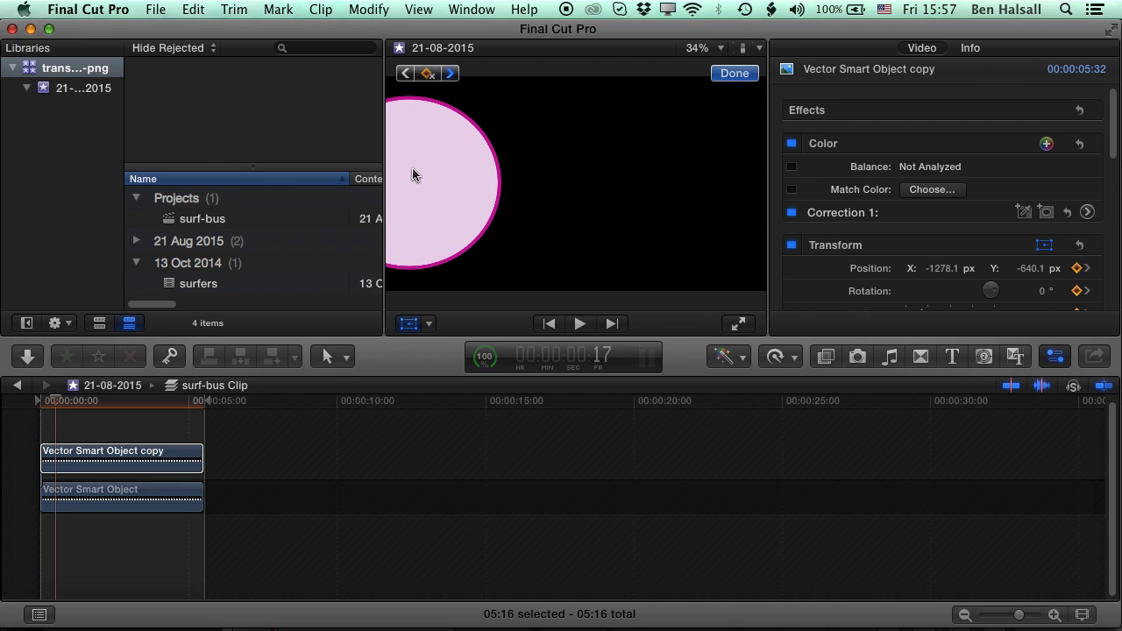
left_click(717, 49)
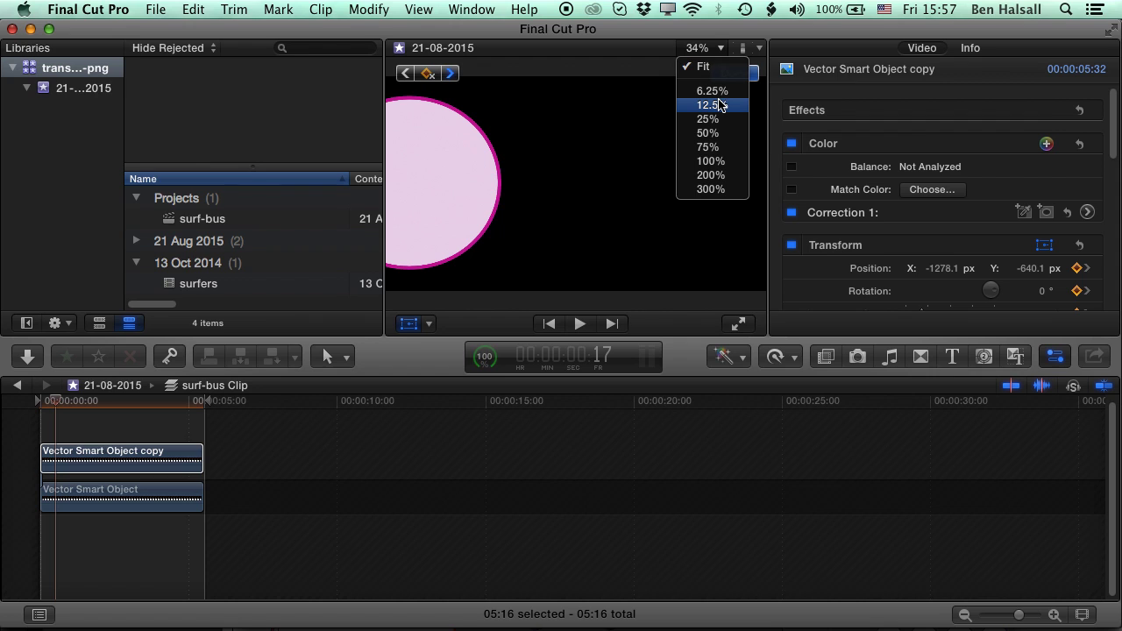
left_click(712, 106)
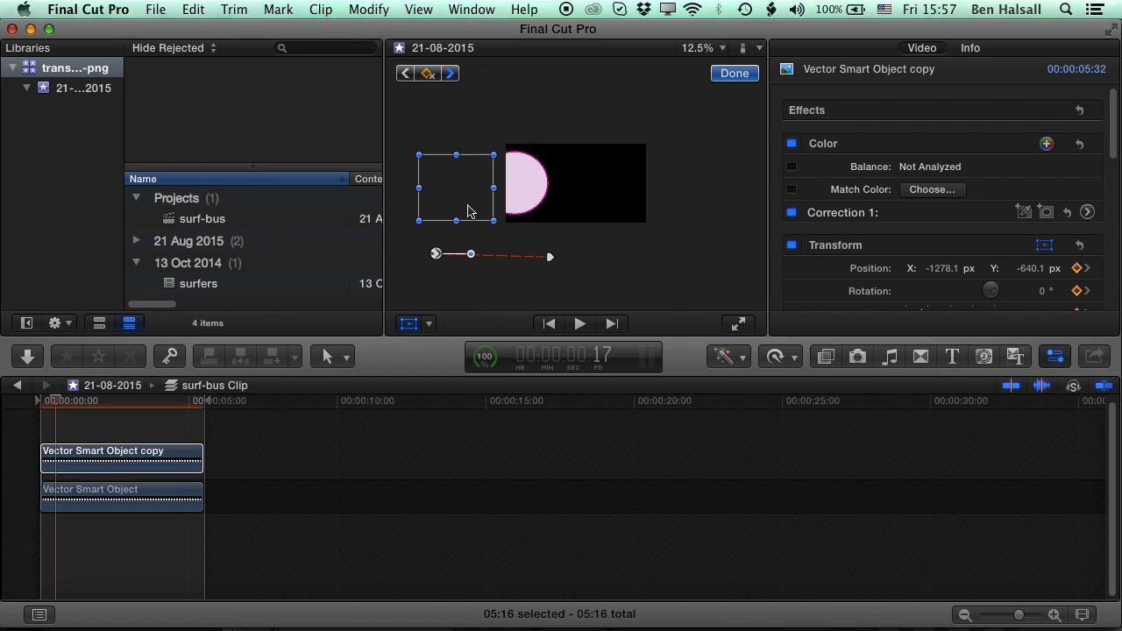
left_click_drag(467, 202, 388, 213)
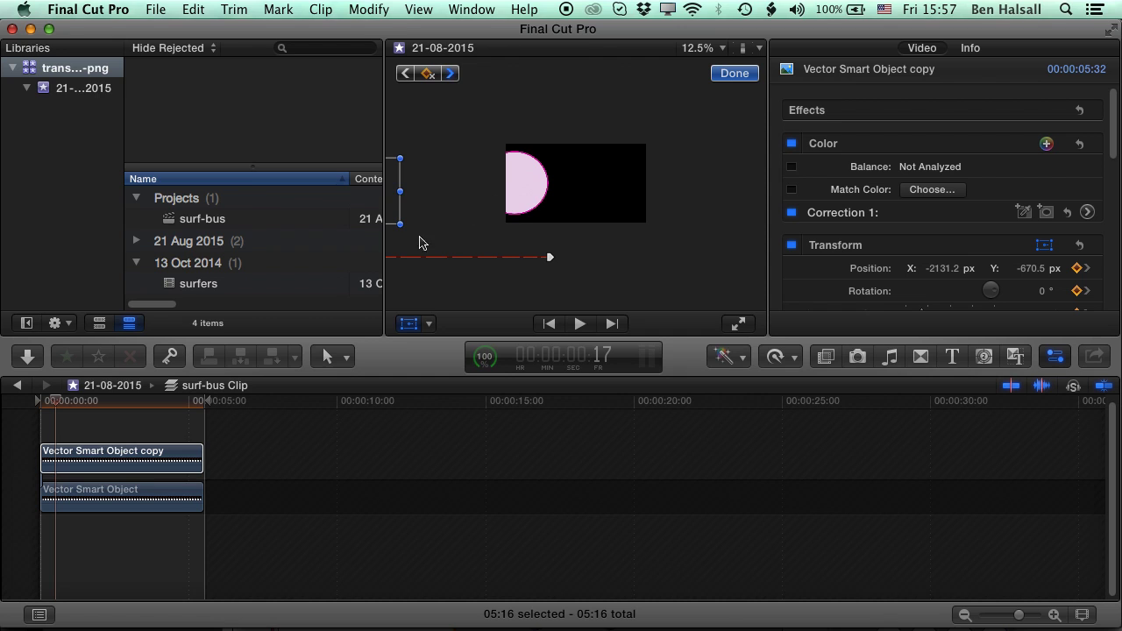
Step: Move the Vector Smart Object layer's start position off-screen left to X -1717.5 px
left_click(110, 494)
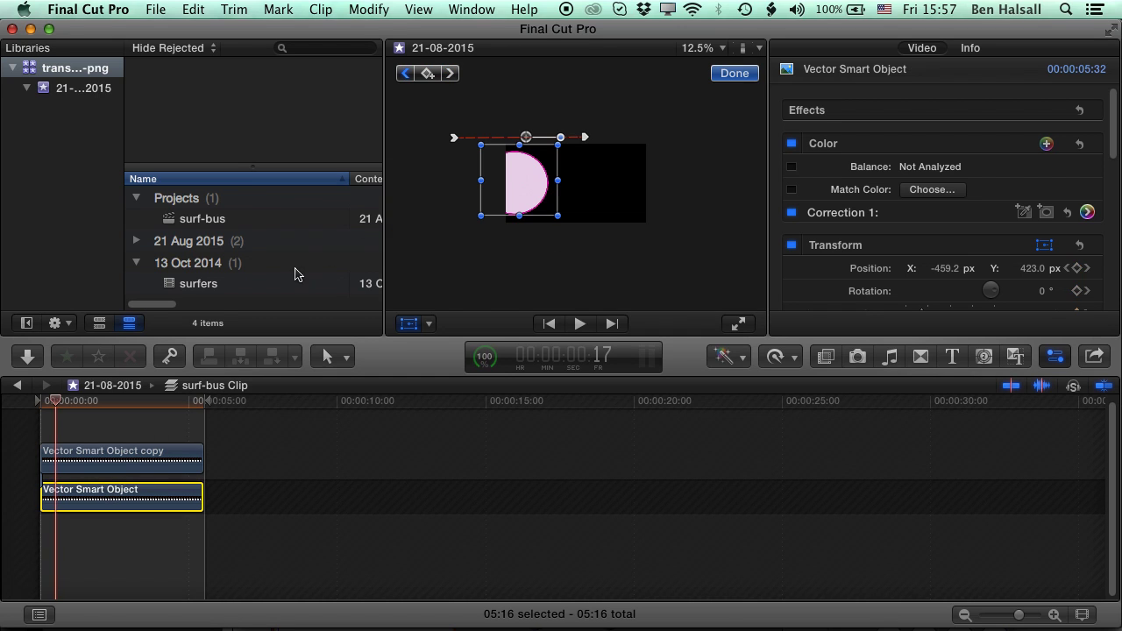
left_click(408, 77)
left_click_drag(470, 195, 400, 195)
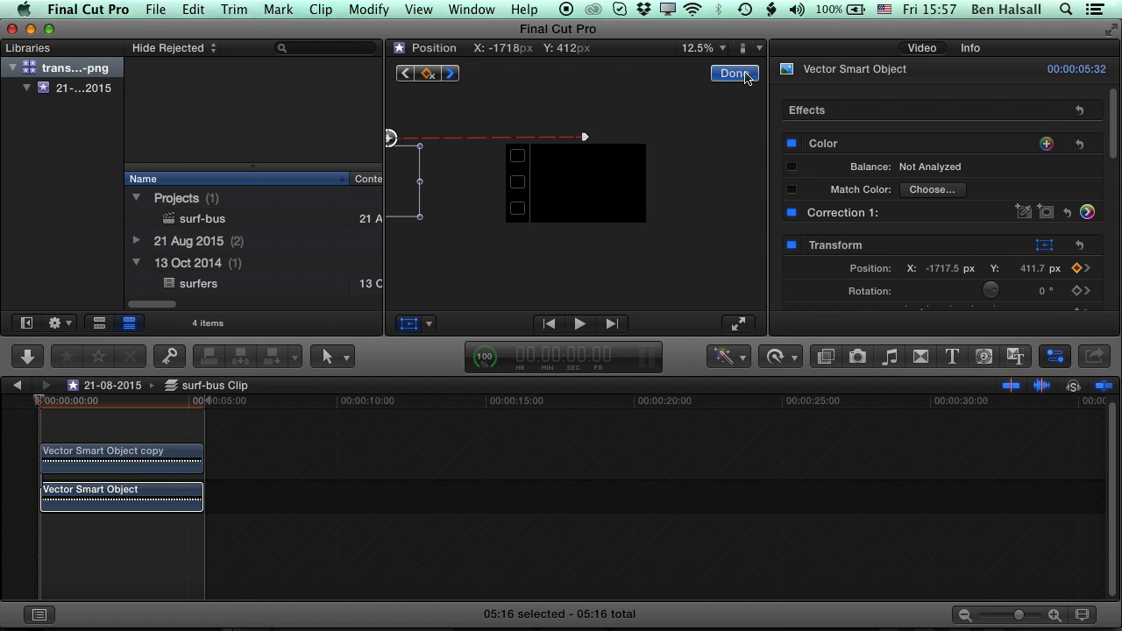
Step: Exit Transform, return to the surf-bus project, play the bus animation over the surfers, and fit the viewer
key("a")
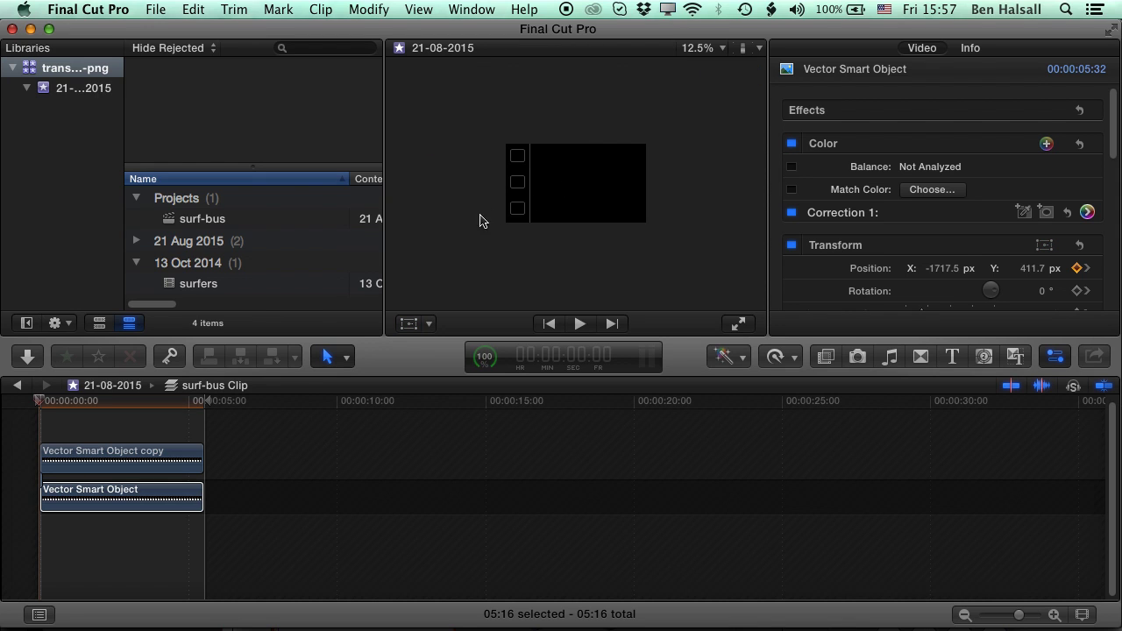
left_click(21, 387)
left_click(95, 405)
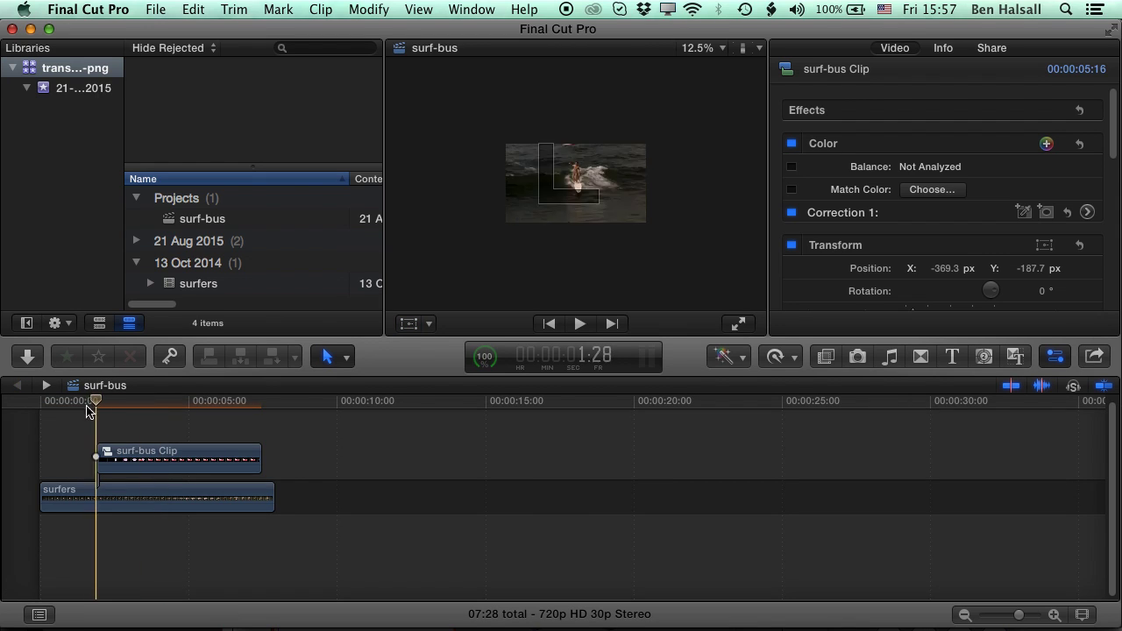
left_click_drag(87, 410, 58, 406)
key("space")
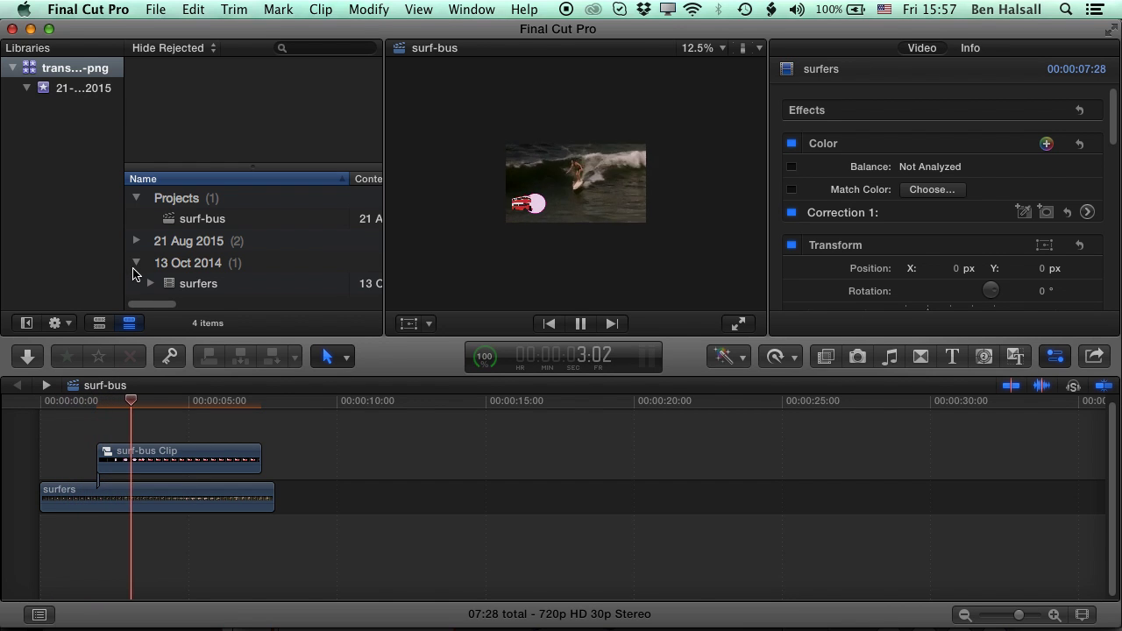
key("space")
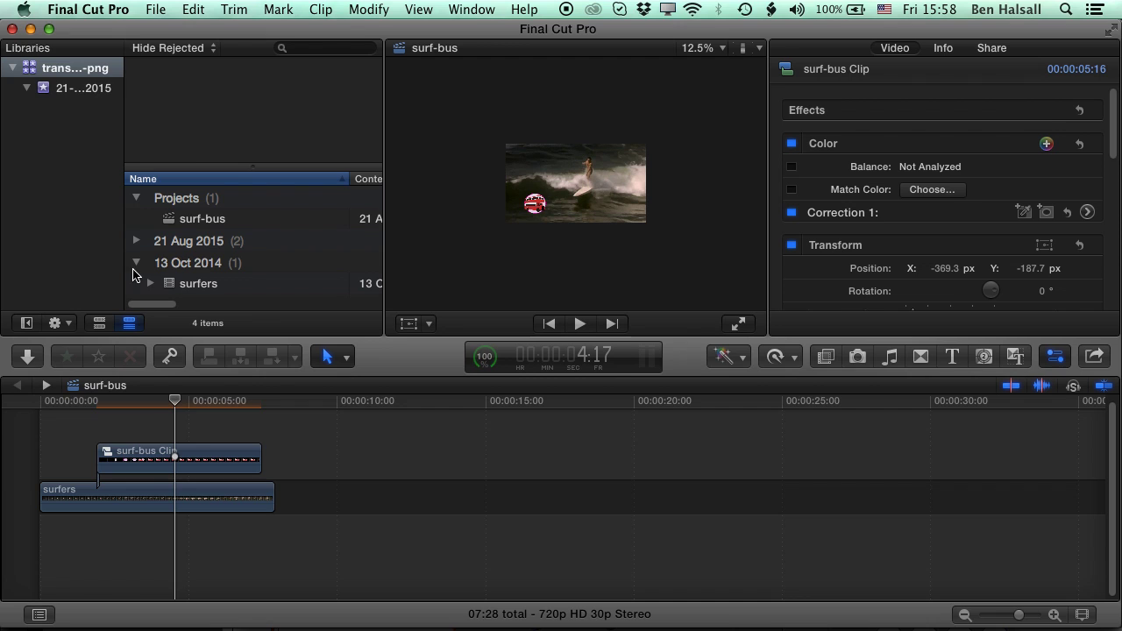
left_click(720, 49)
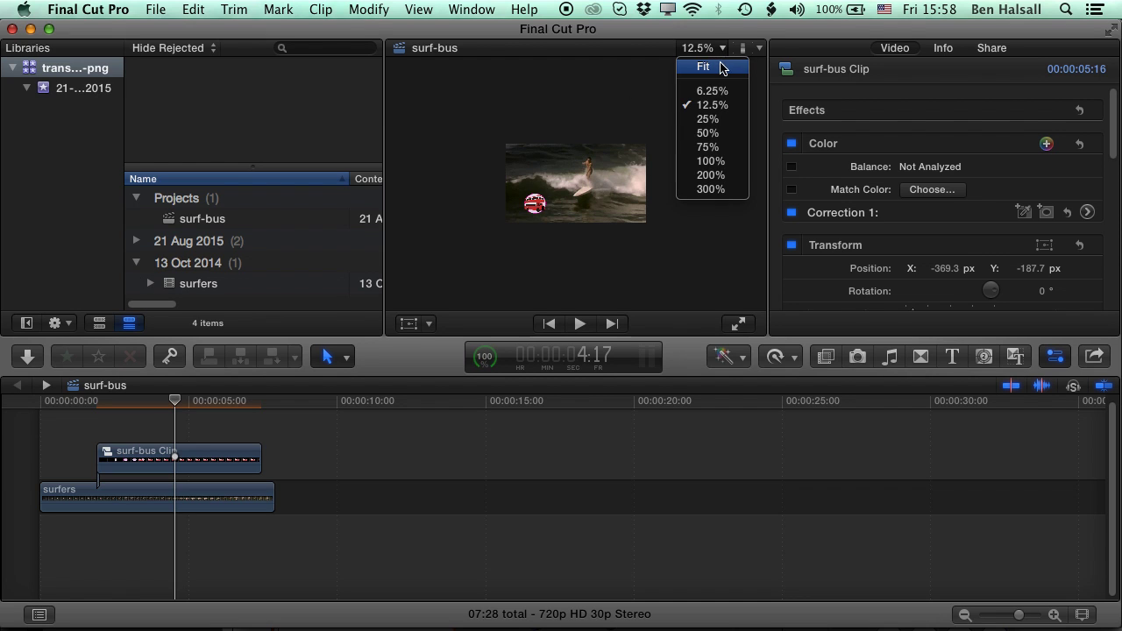
left_click(723, 68)
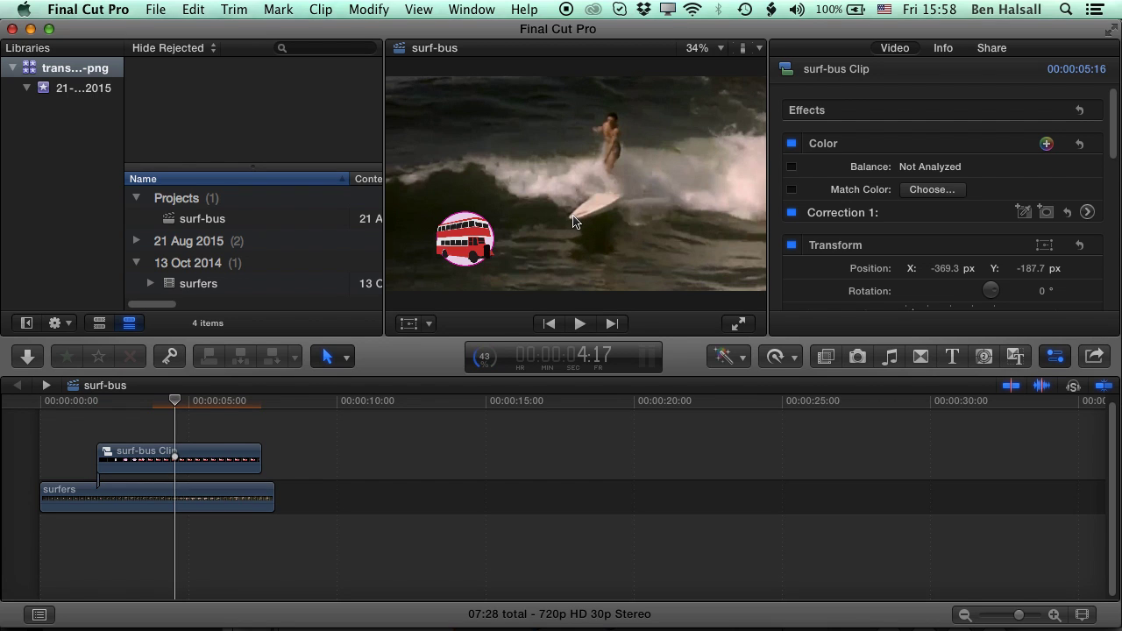
Step: In Photoshop, Save for Web as transparent PNG-24 surf-bus.png into the Surf-Bus folder
key("super+Tab")
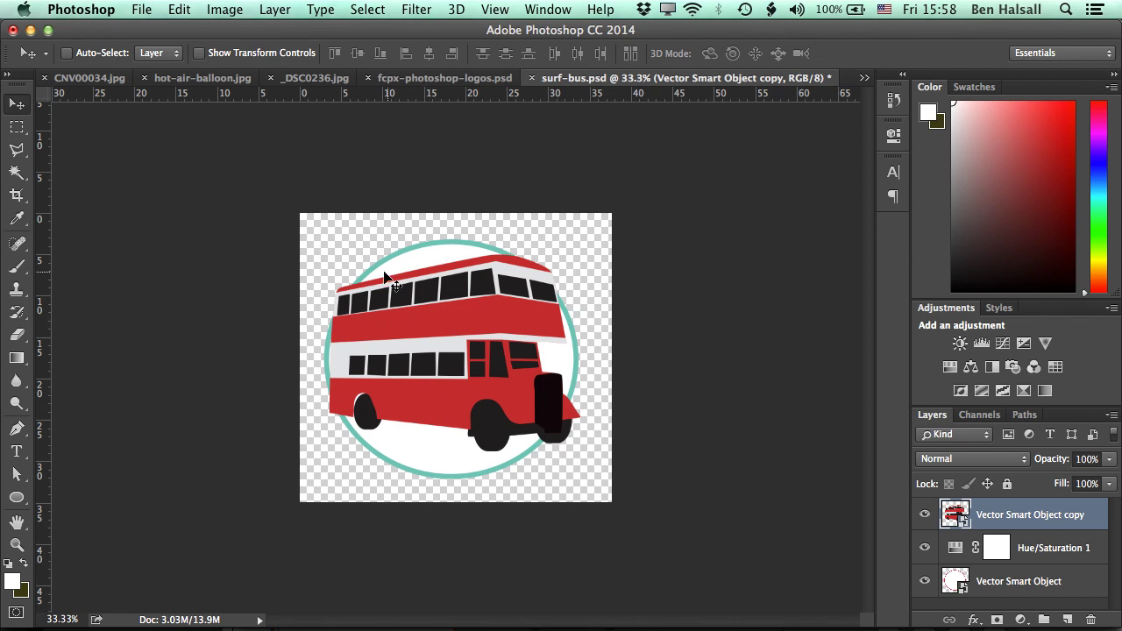
left_click(140, 11)
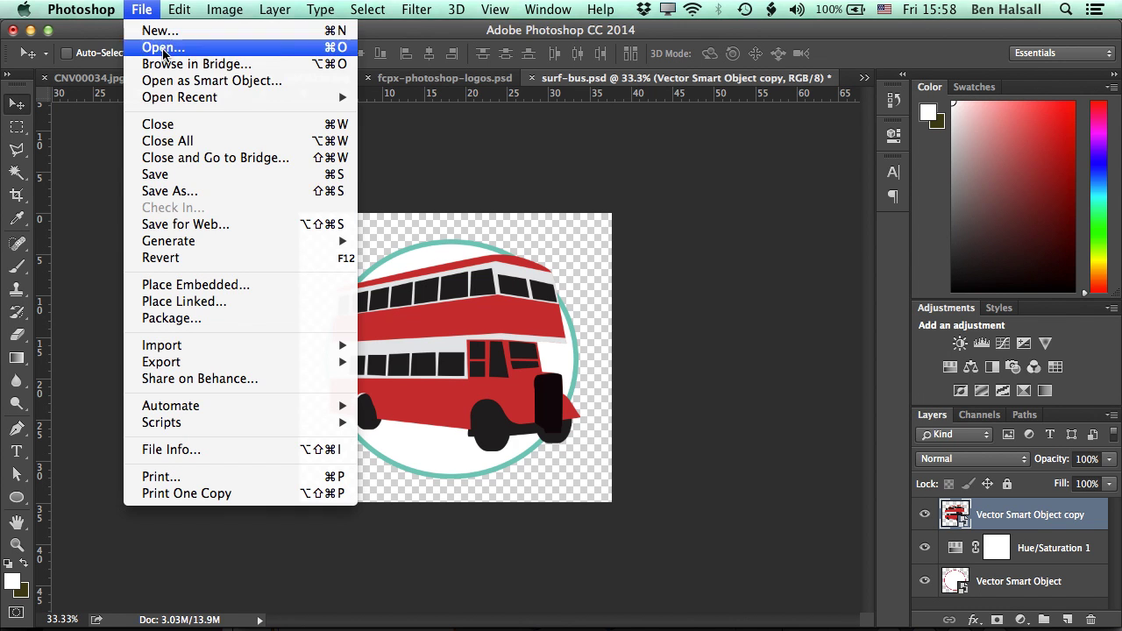
left_click(246, 227)
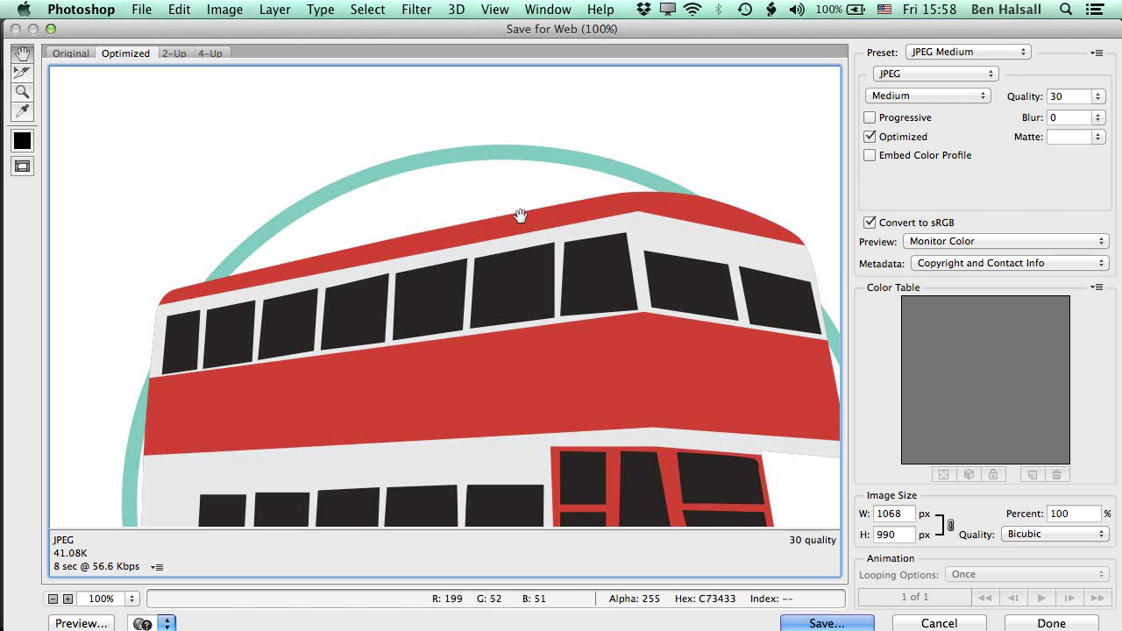
left_click(952, 52)
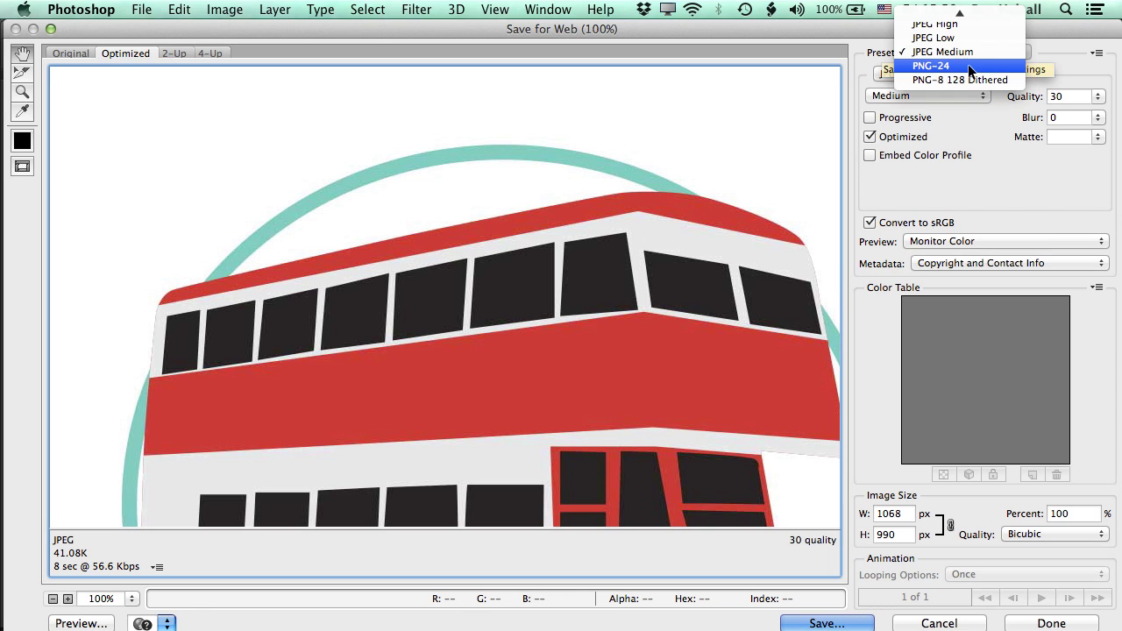
left_click(964, 66)
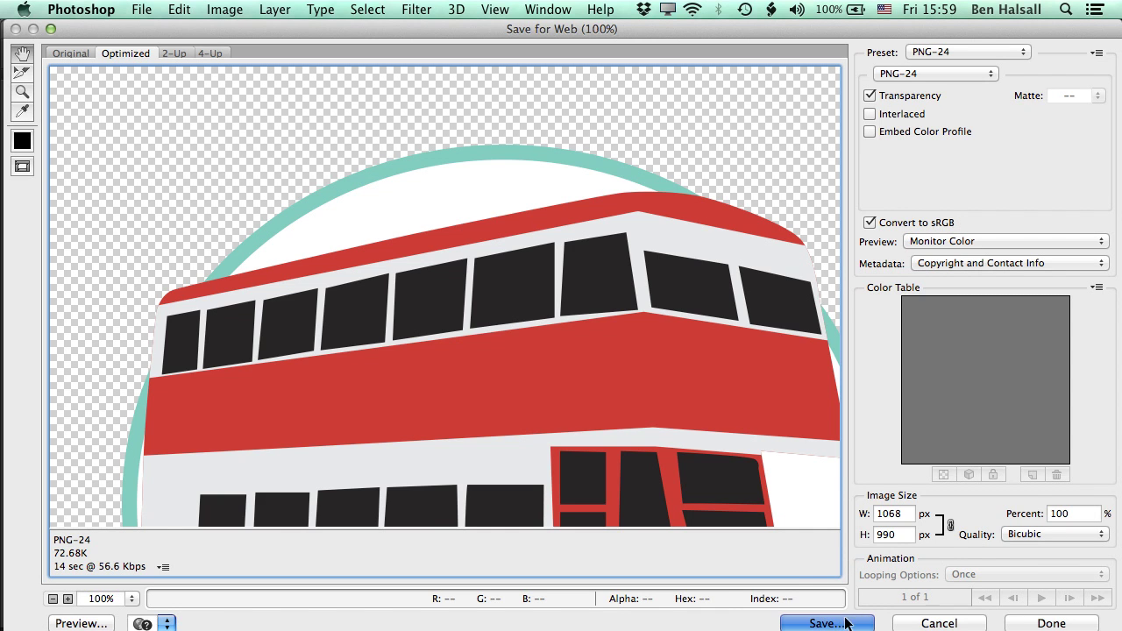
left_click(824, 622)
left_click(163, 181)
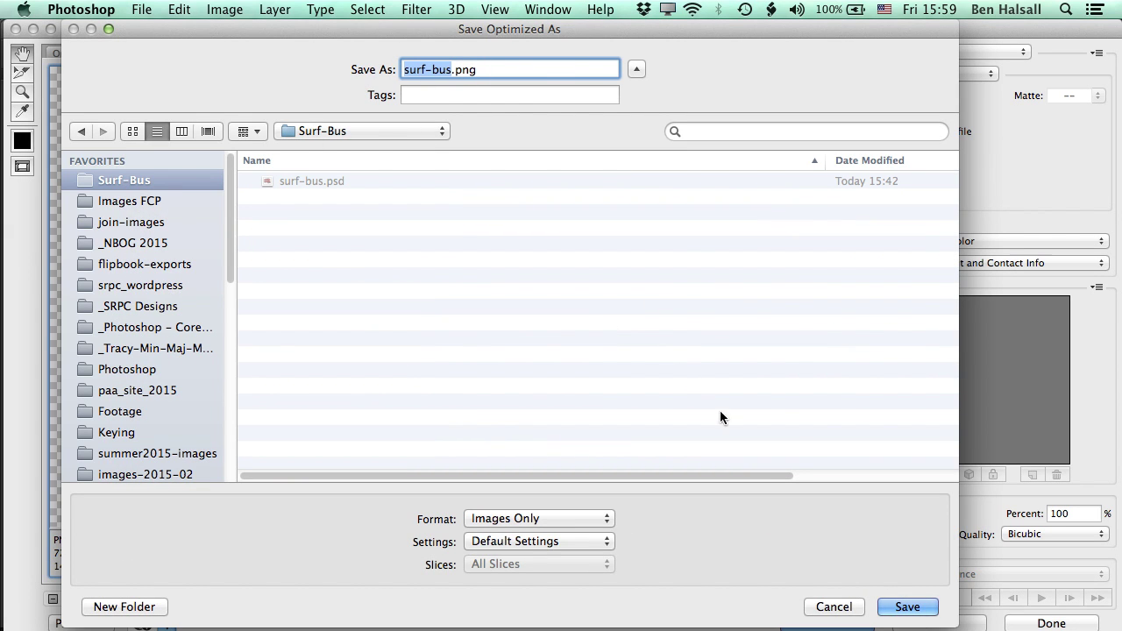
key("Return")
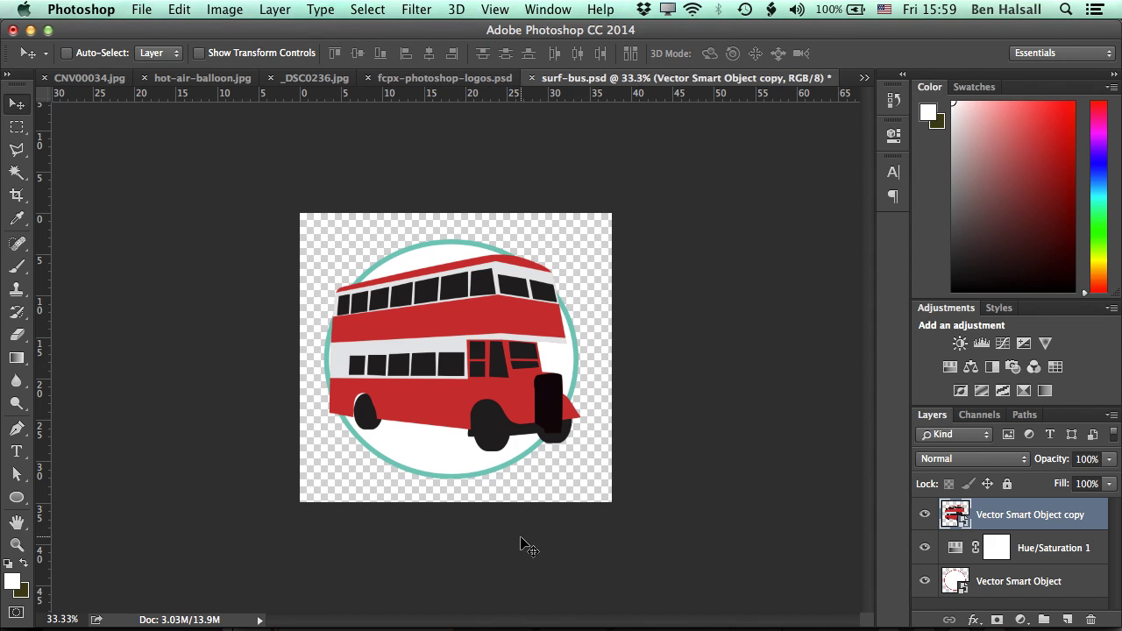
Step: Drag surf-bus.png from the Surf-Bus Finder window onto the start of the Final Cut Pro timeline
key("super+Tab")
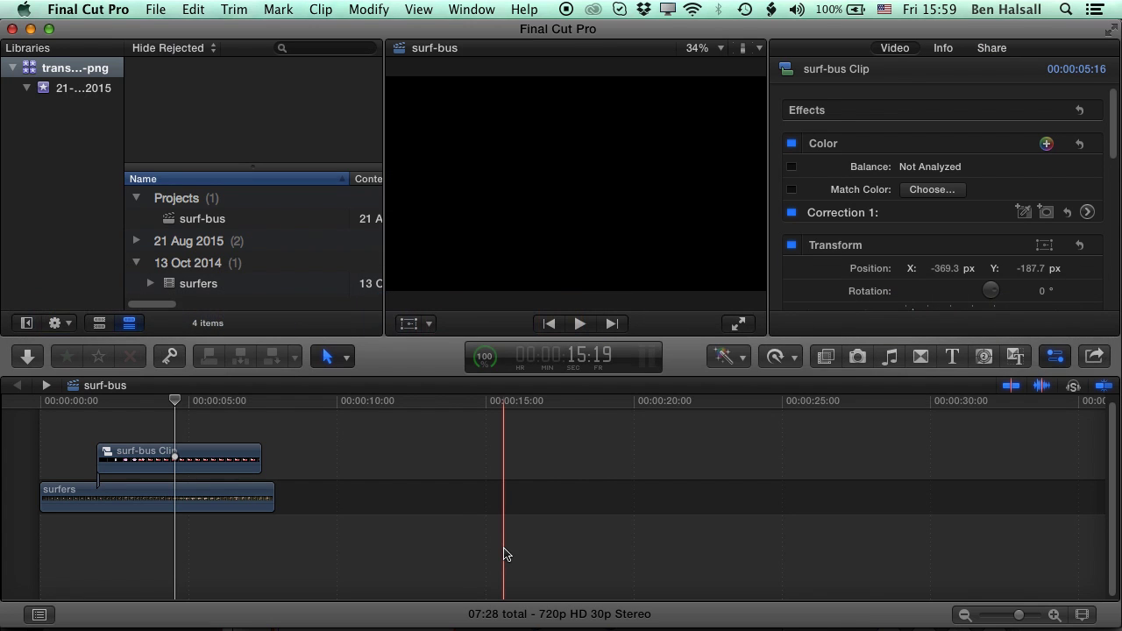
key("super+Tab")
key("super+Tab")
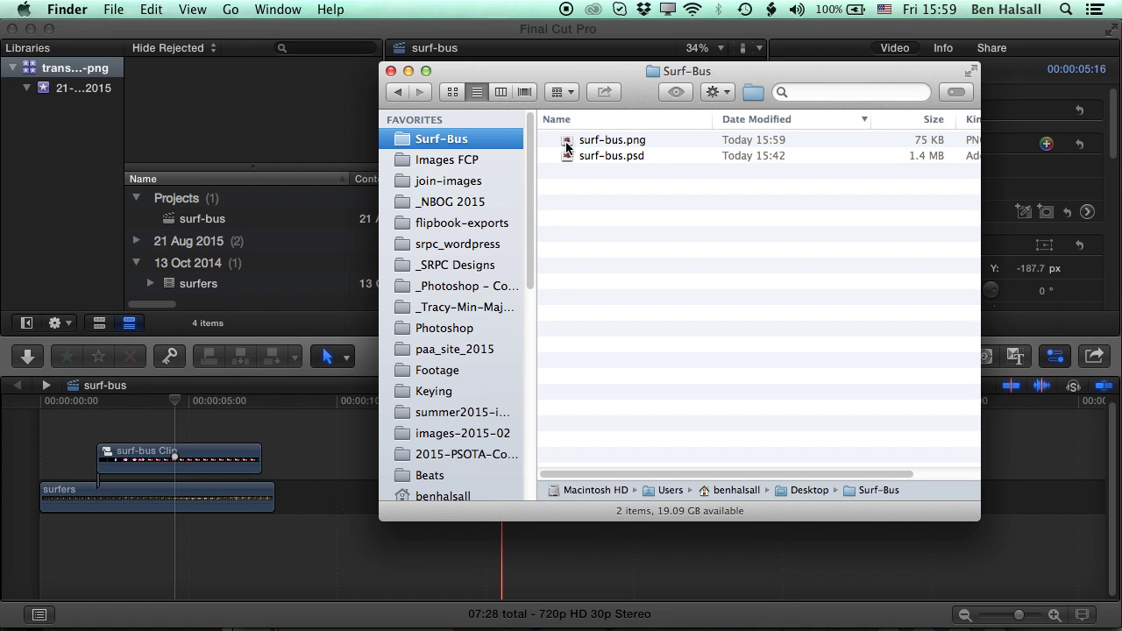
left_click_drag(565, 145, 65, 449)
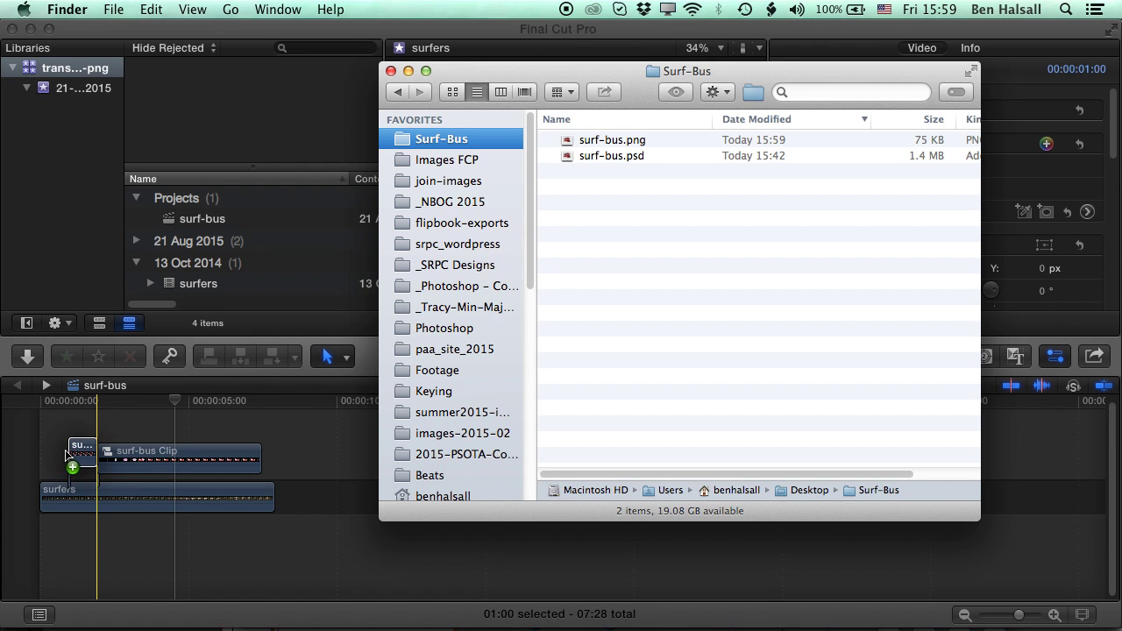
left_click(61, 404)
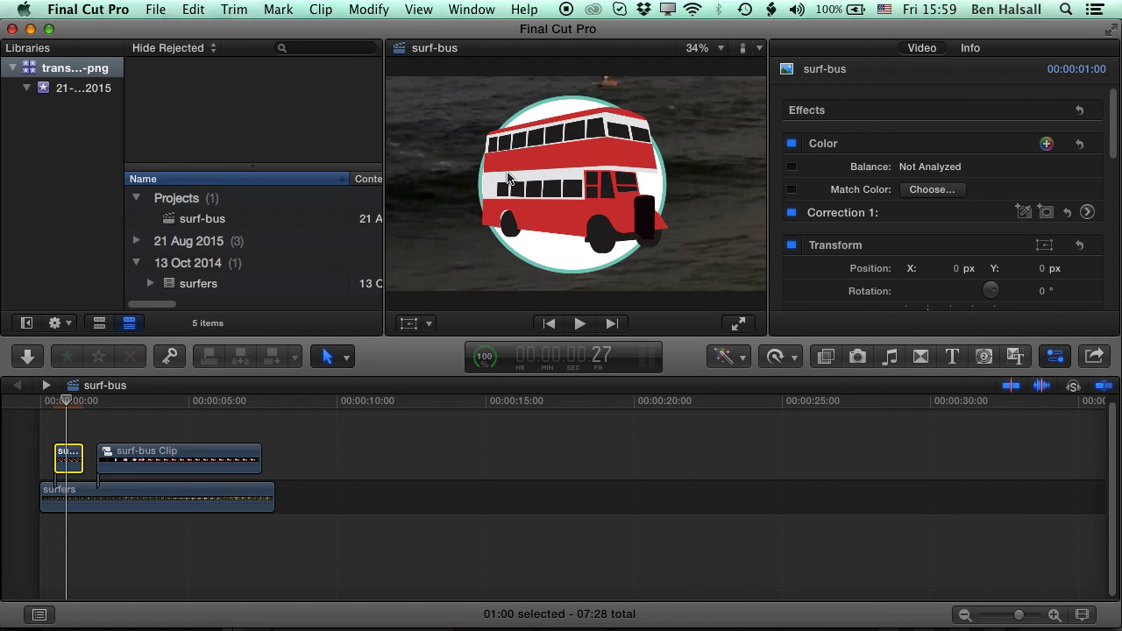
Step: Scale surf-bus.png to 32%, rotate it 17.6°, and position it at X -411.5, Y -181.4
left_click(410, 326)
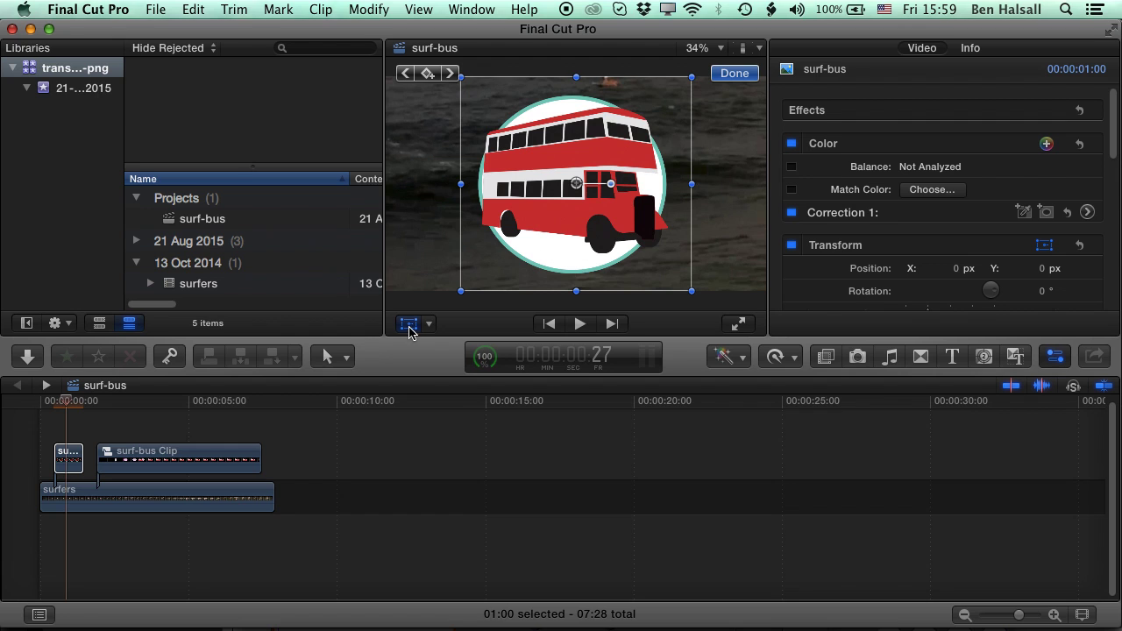
left_click_drag(467, 298, 543, 232)
left_click_drag(604, 187, 460, 242)
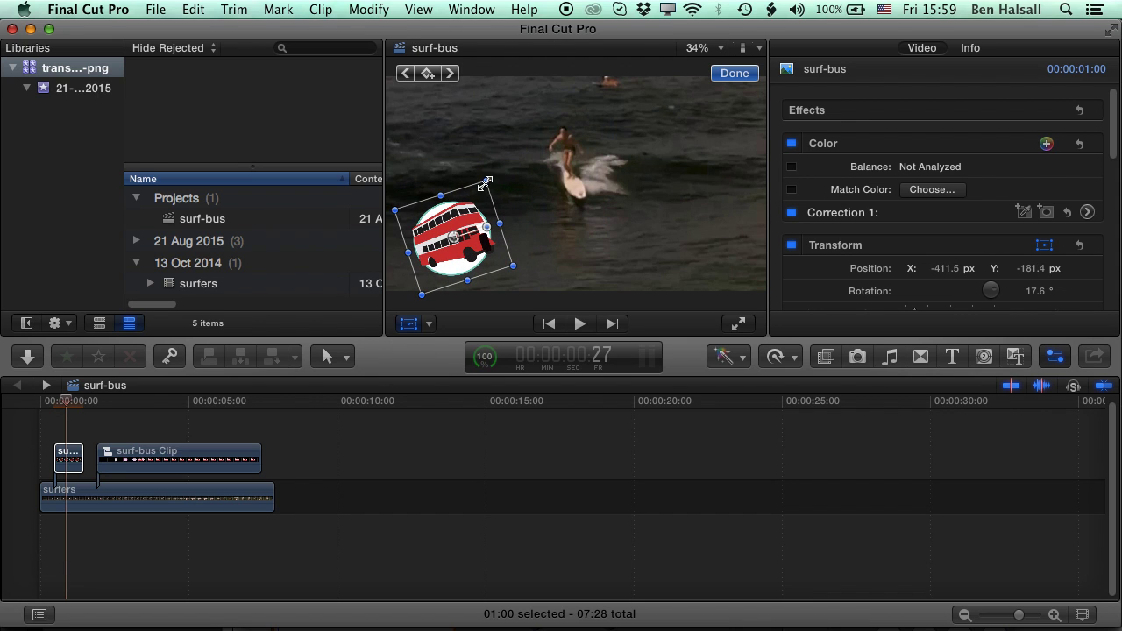
left_click_drag(487, 183, 478, 195)
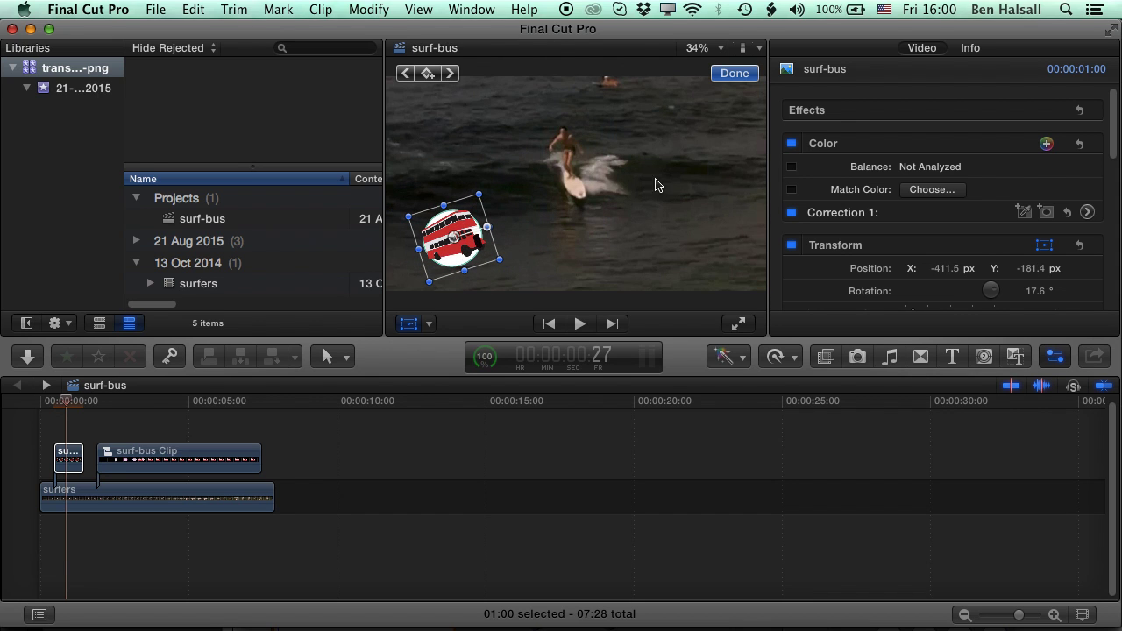
left_click(735, 73)
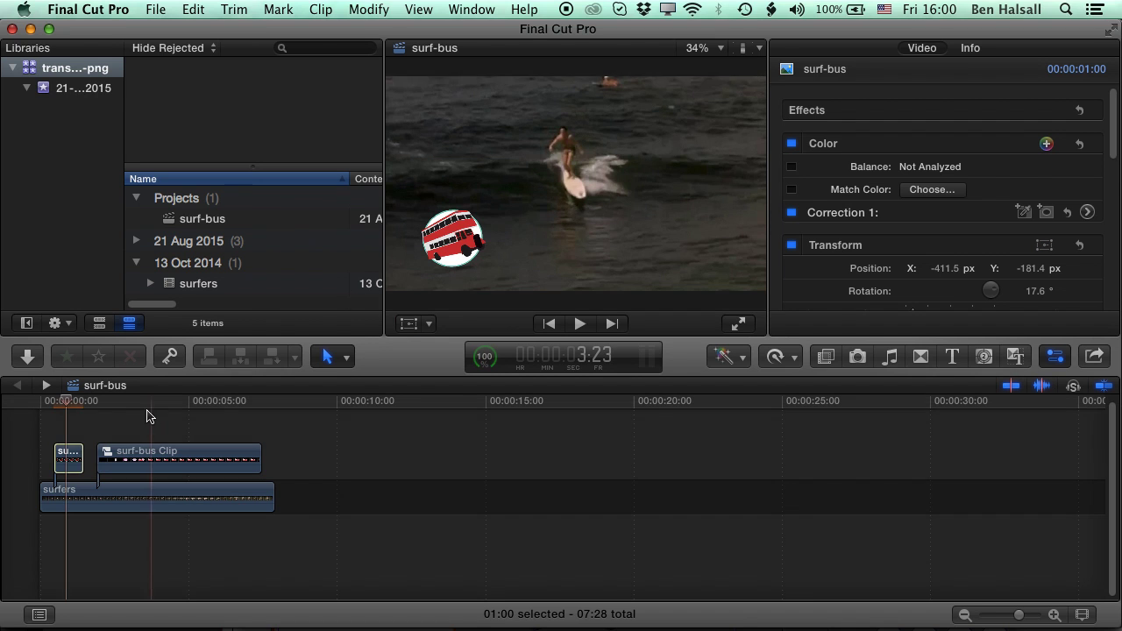
left_click(67, 455)
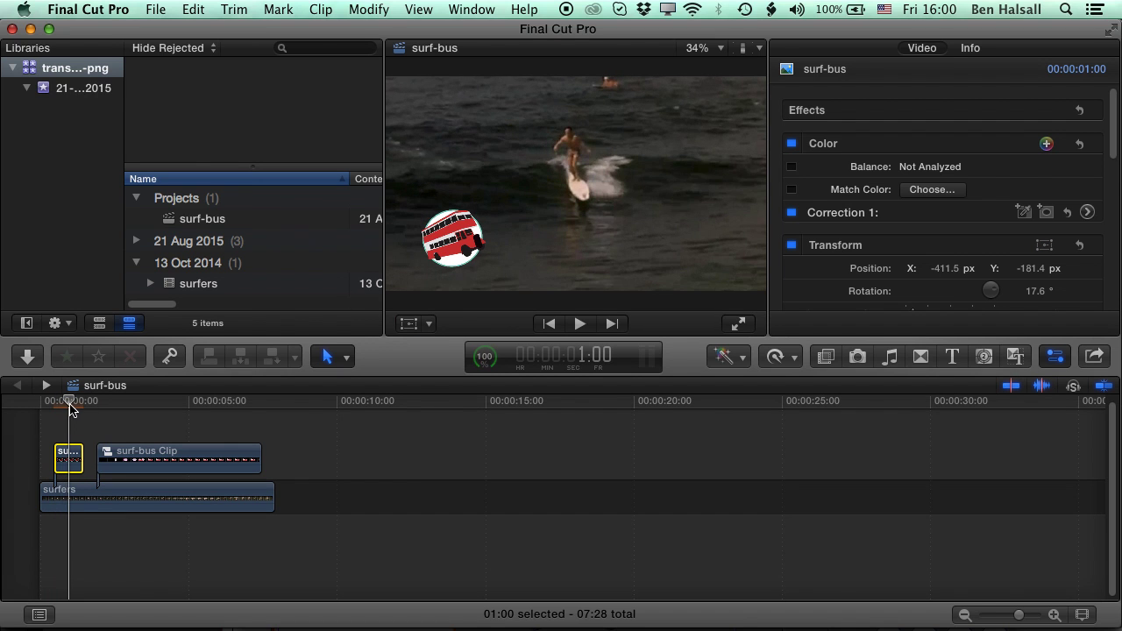
Step: Scrub through the footage and park the playhead at 4:01 to view the bus badge
left_click_drag(70, 402, 159, 424)
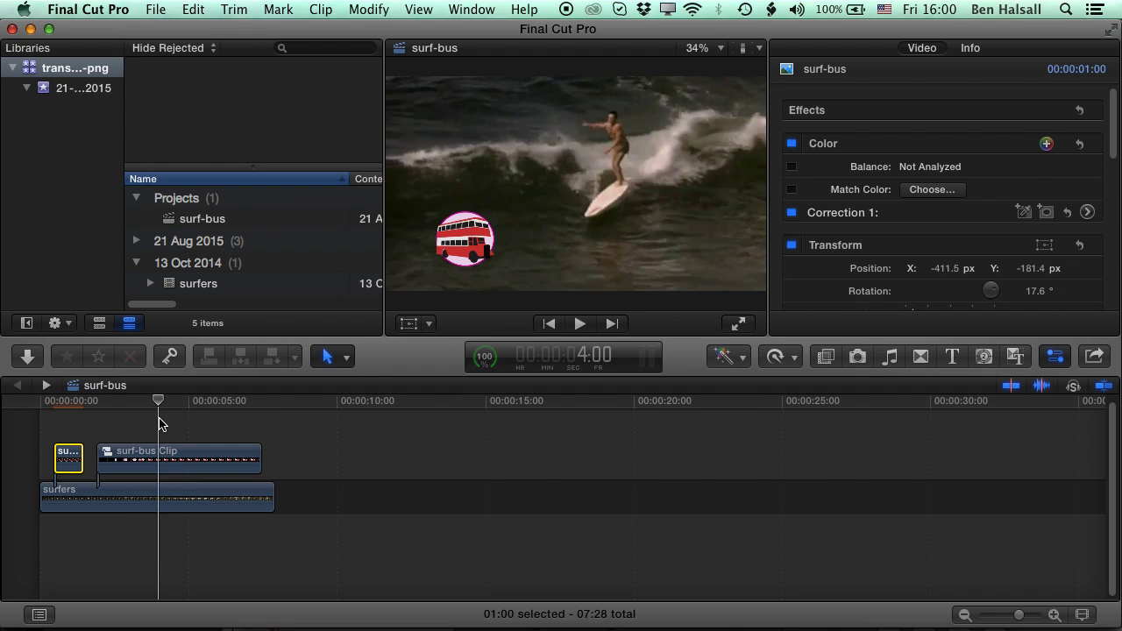
left_click(161, 408)
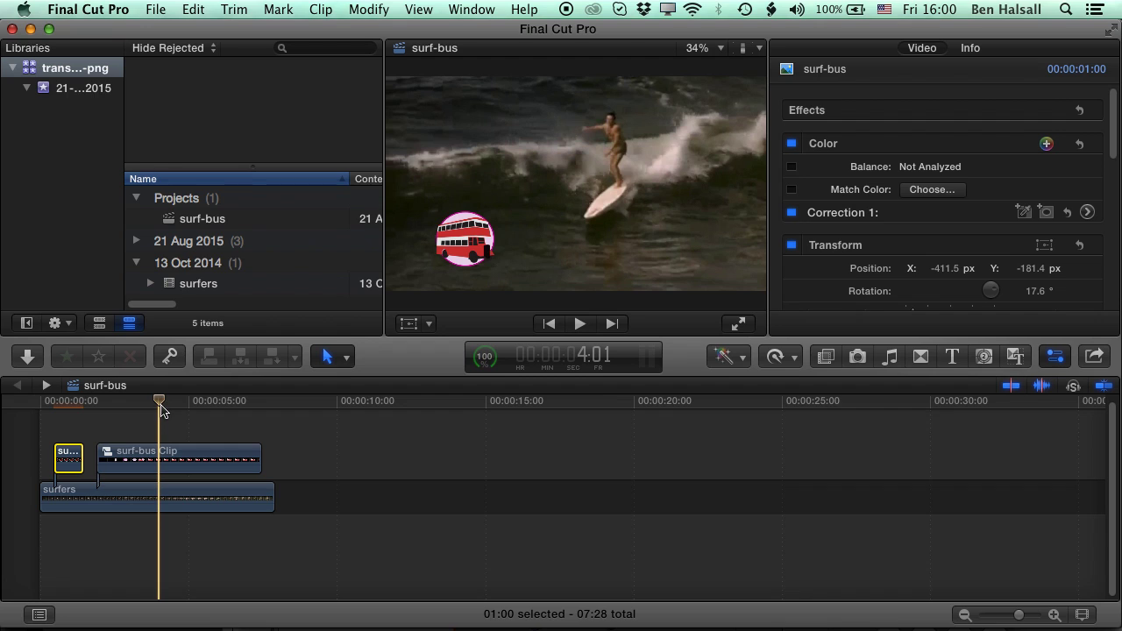